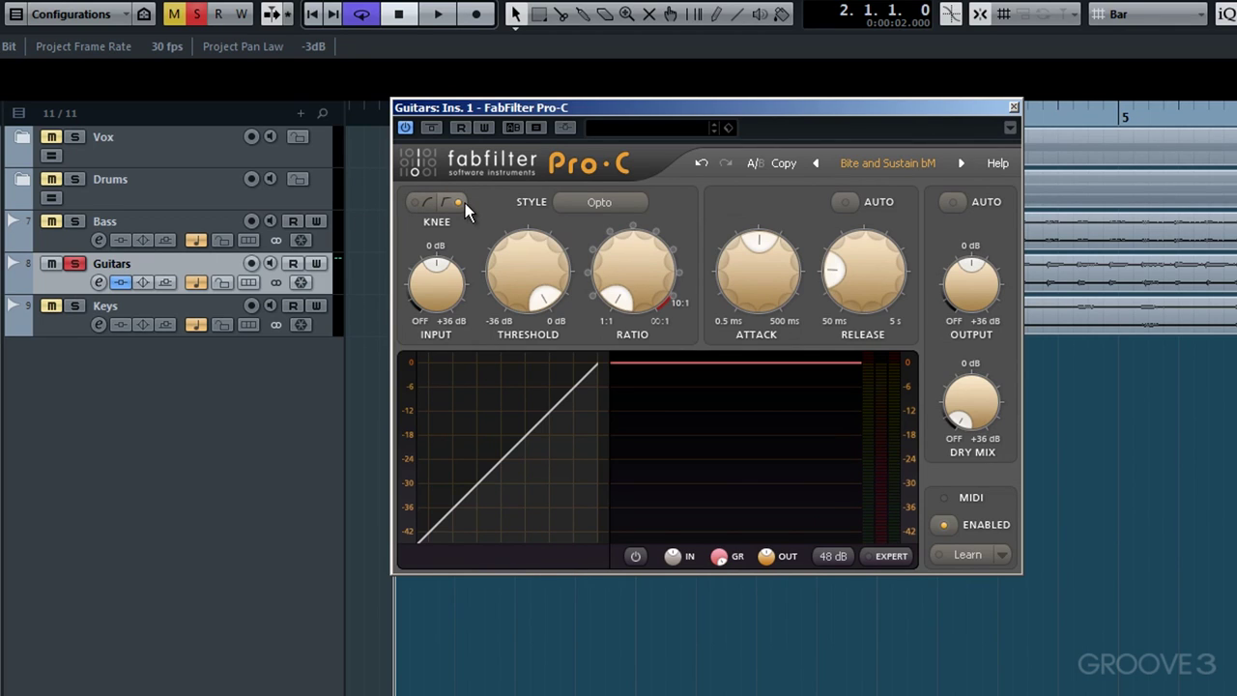
# Bypass Pro-C on the Guitars track and play the uncompressed guitars
pyautogui.click(431, 129)
pyautogui.click(440, 15)
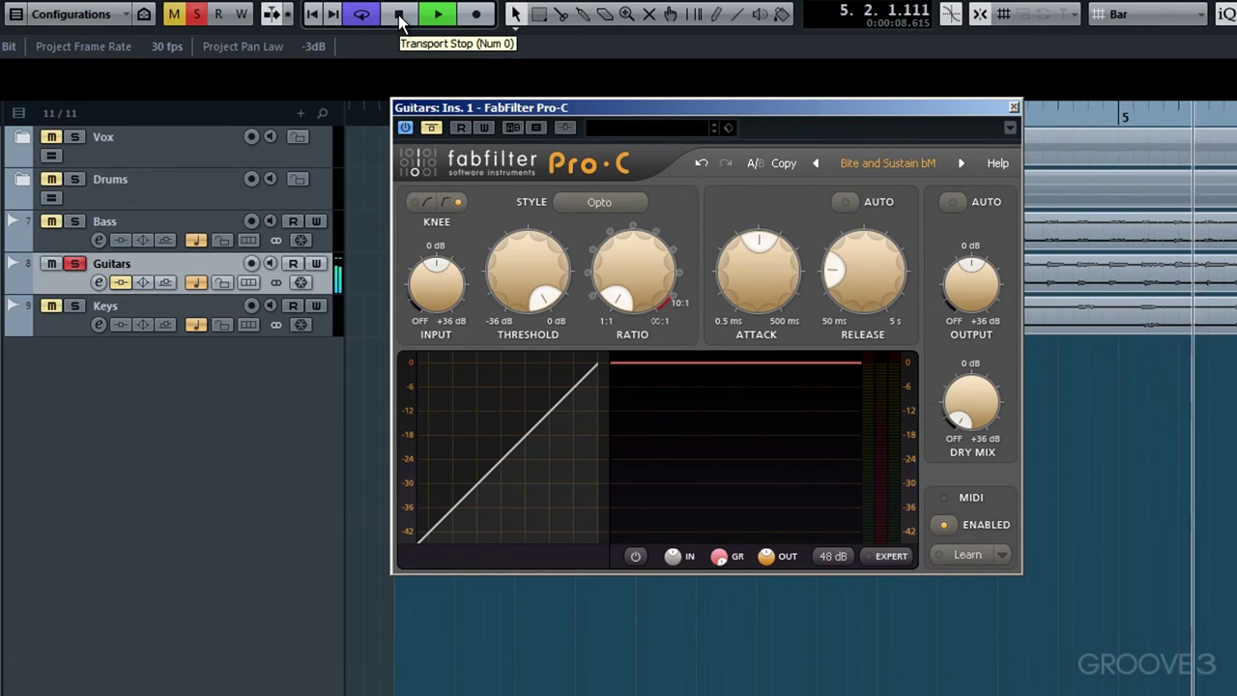
# Stop playback, re-enable Pro-C, and briefly show then hide the expert controls
pyautogui.click(399, 15)
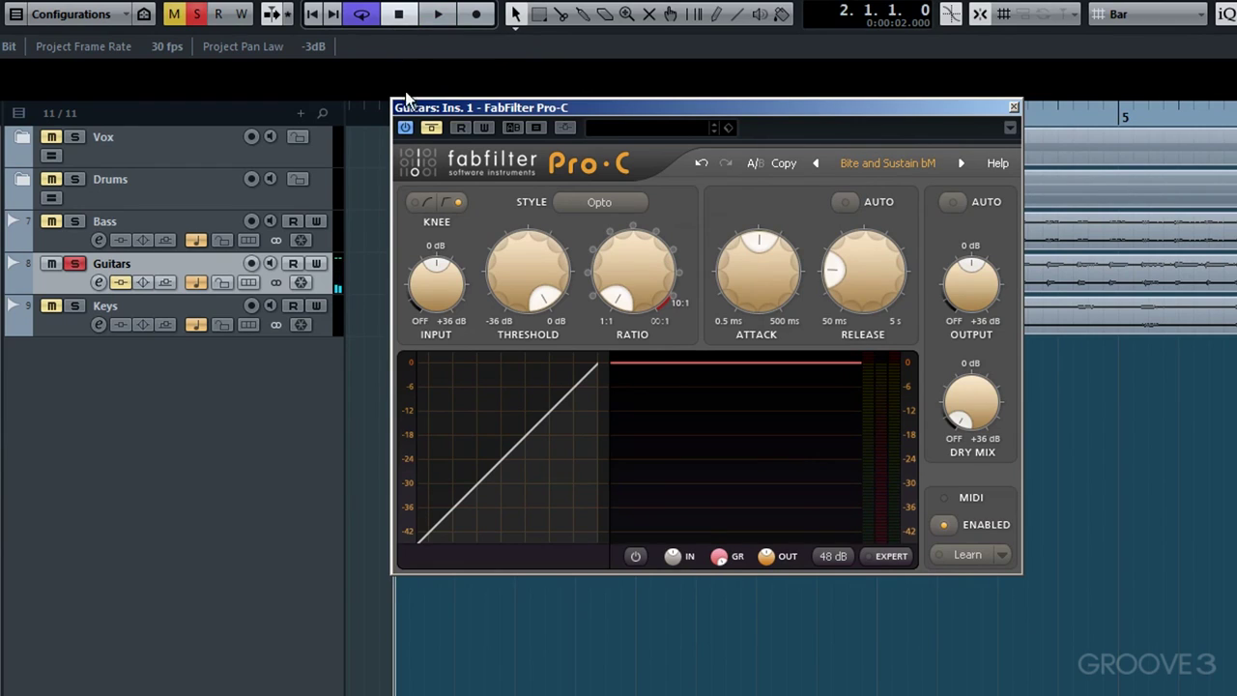
pyautogui.click(432, 129)
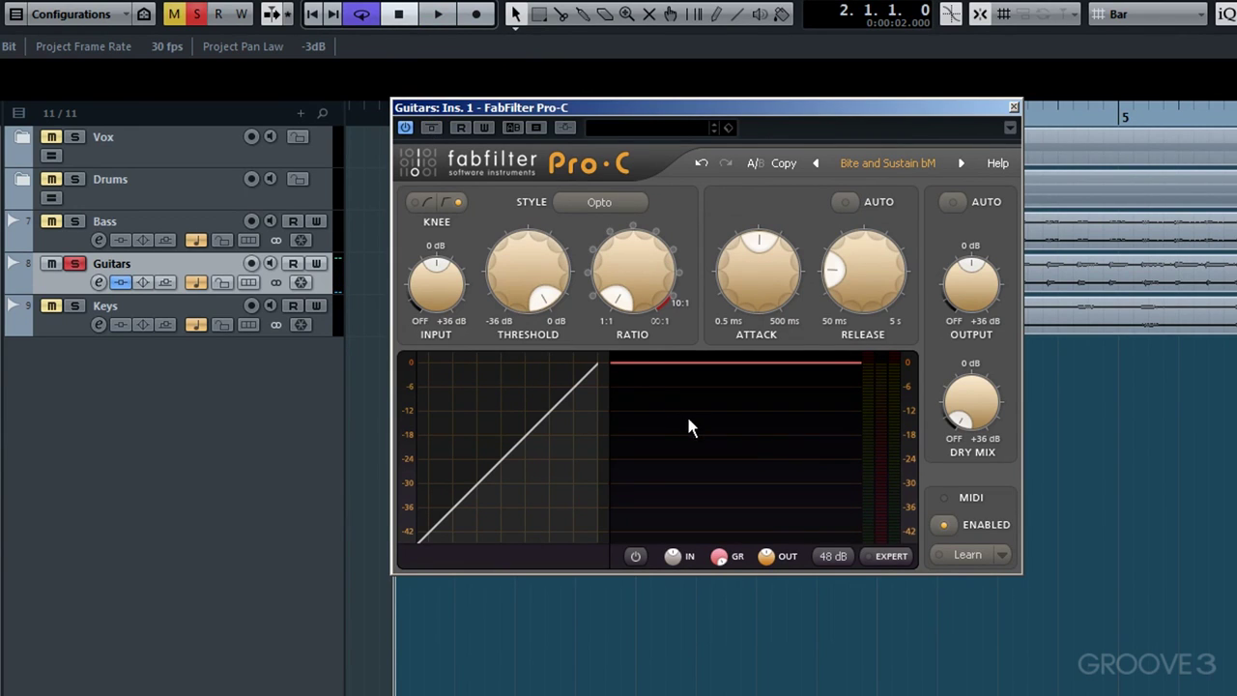
pyautogui.click(880, 547)
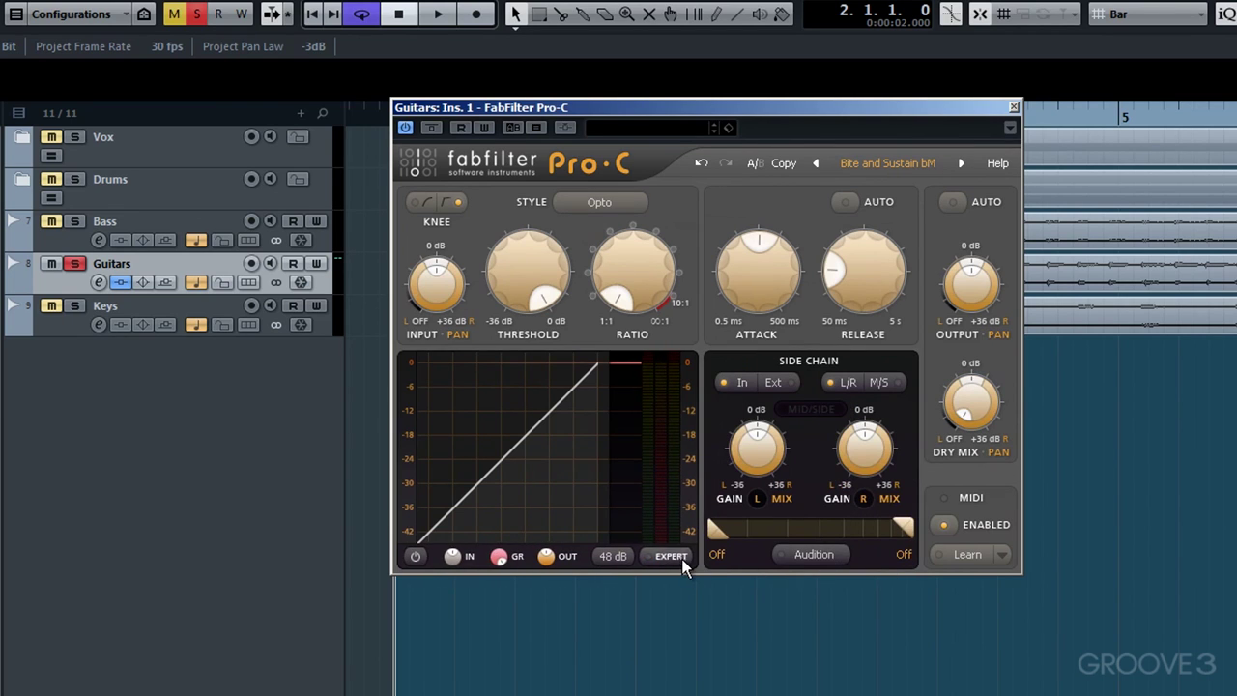
pyautogui.click(676, 558)
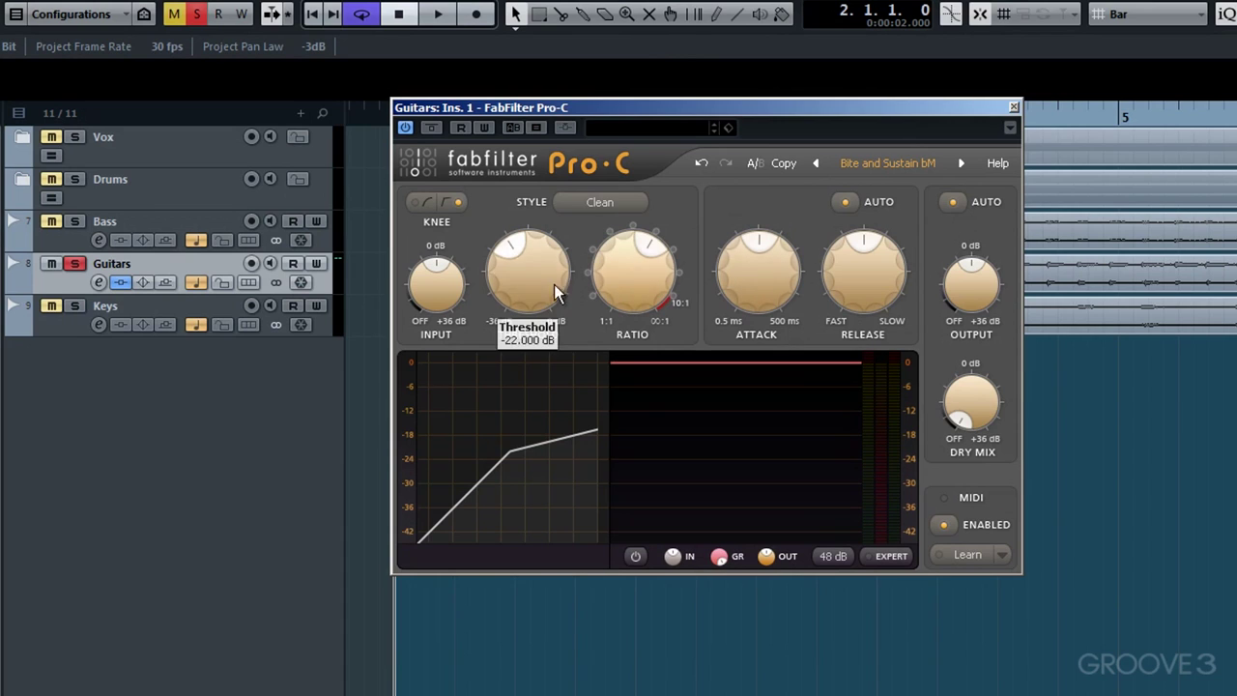
# Play the guitars through the Clean-style compressor, then stop at the start
pyautogui.click(438, 16)
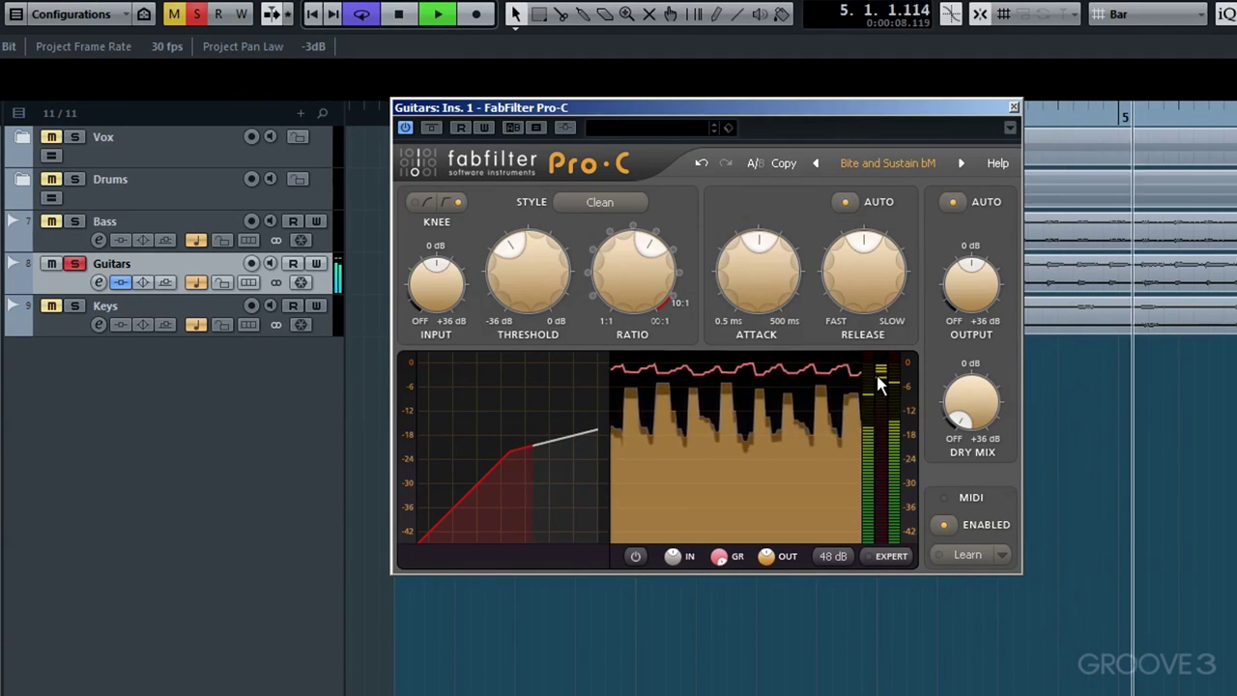
pyautogui.click(399, 15)
pyautogui.click(400, 14)
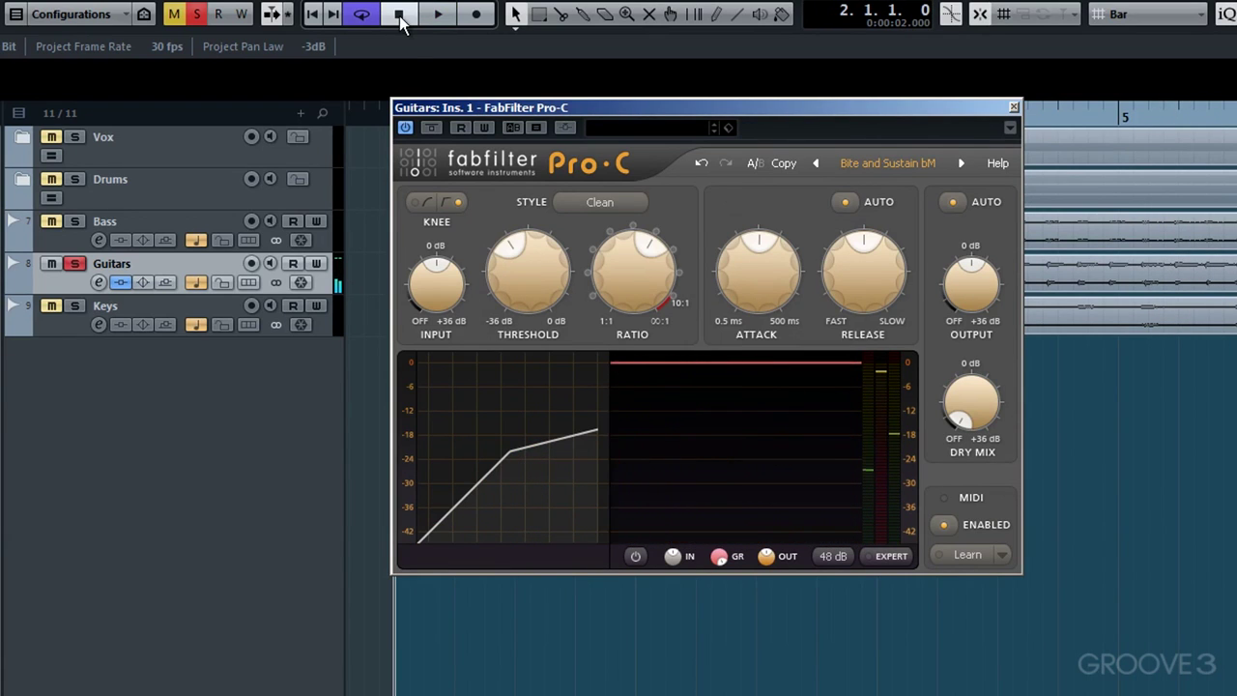
# Set Pro-C's input level to +2 dB and play the guitars to hear the compression
pyautogui.moveTo(437, 280)
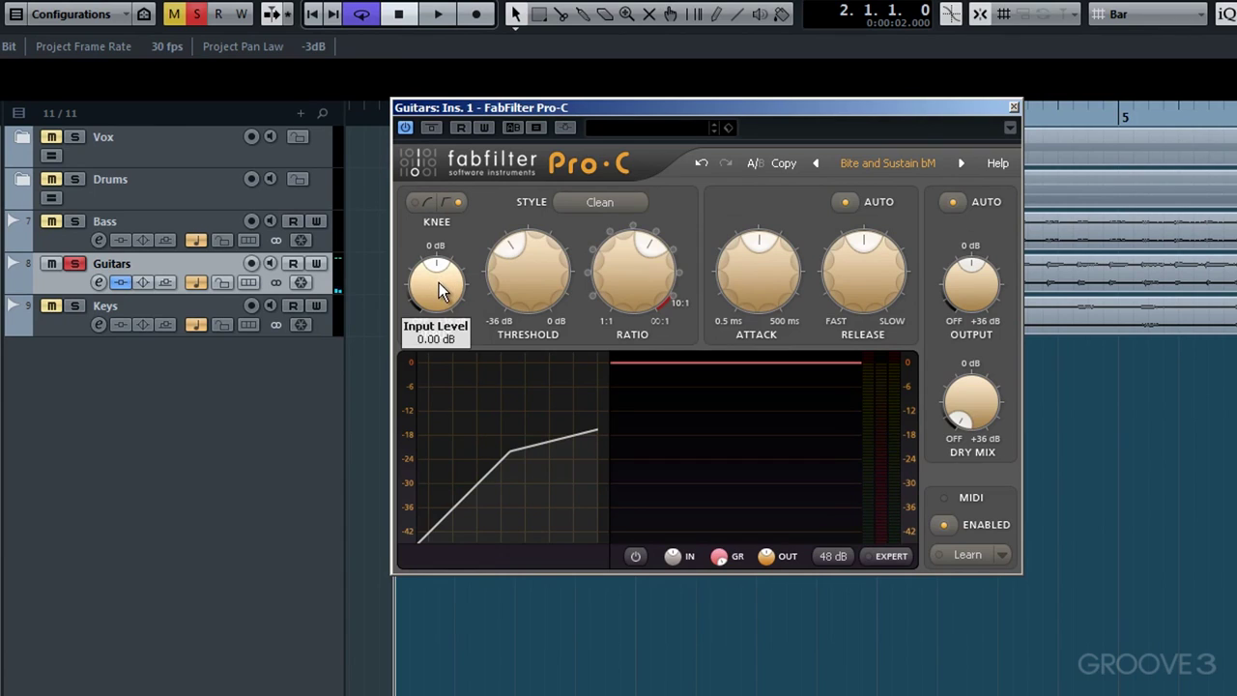
pyautogui.doubleClick(426, 286)
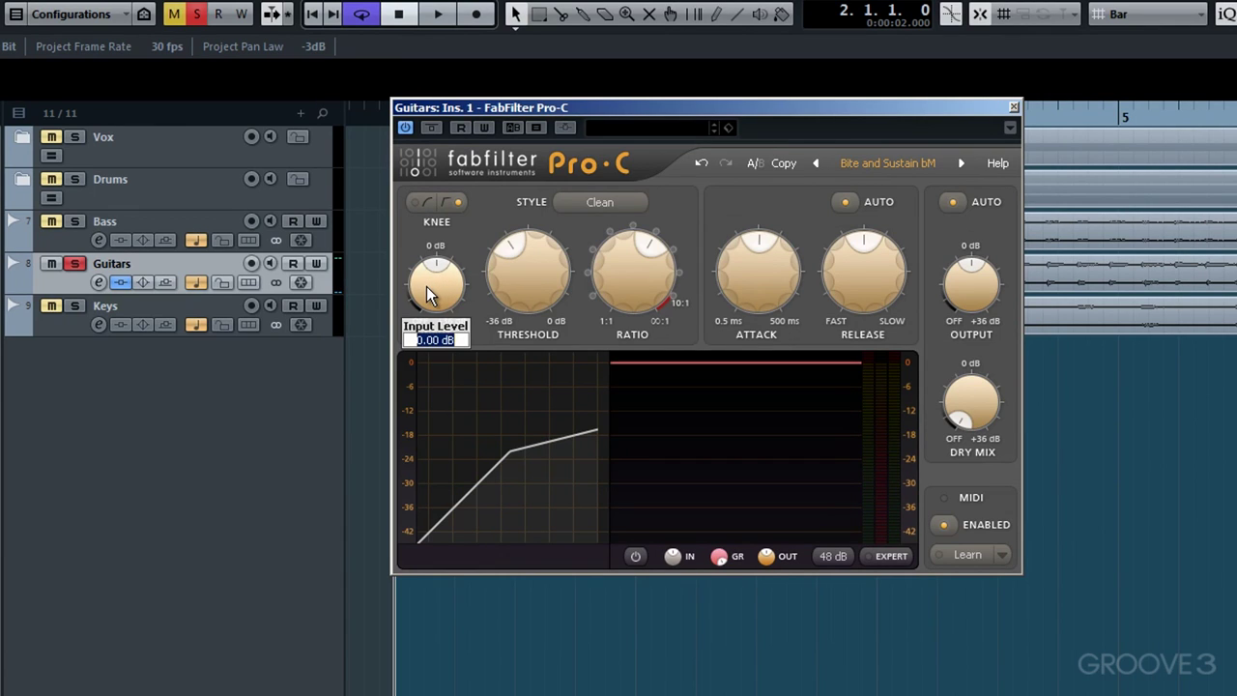
pyautogui.write('2')
pyautogui.press('Return')
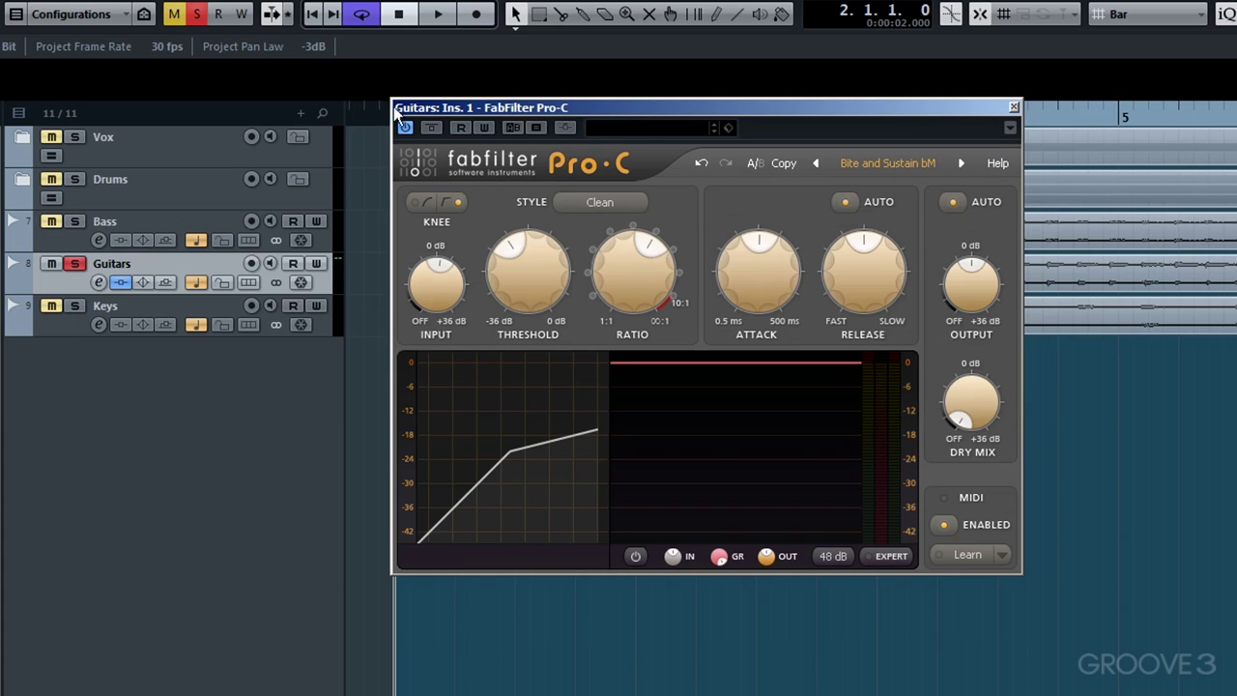
pyautogui.click(437, 15)
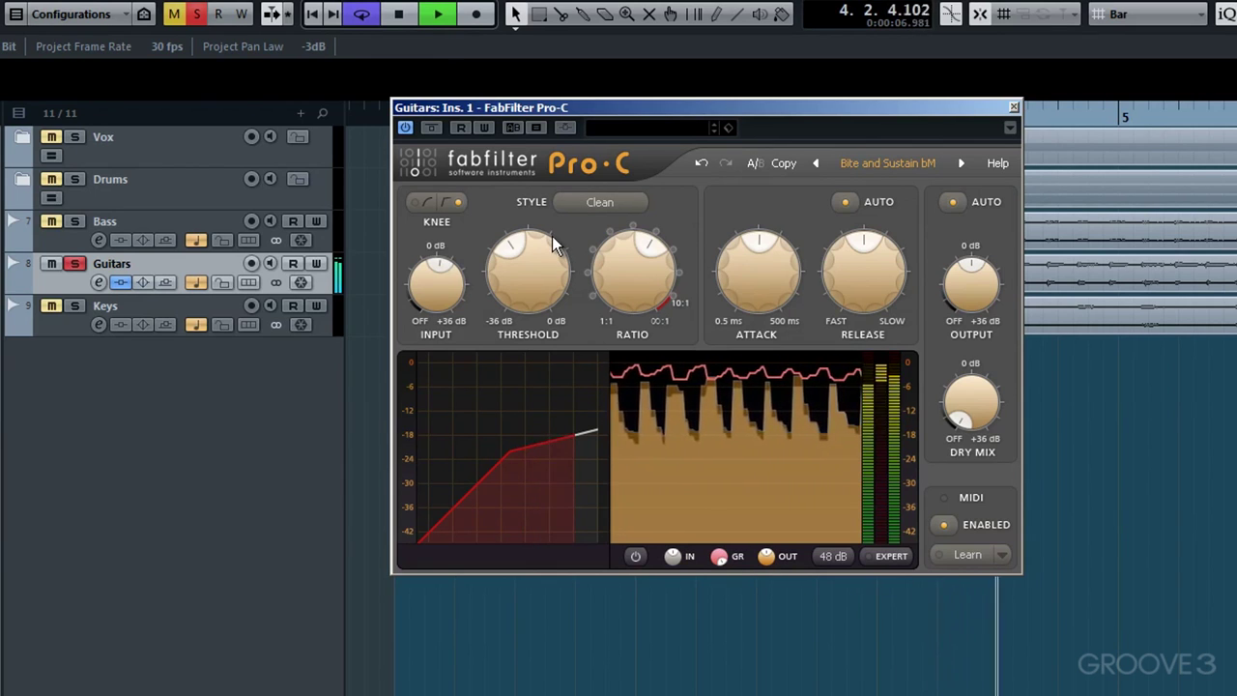
# Show Pro-C's expert section and stop playback back at the start
pyautogui.moveTo(620, 266)
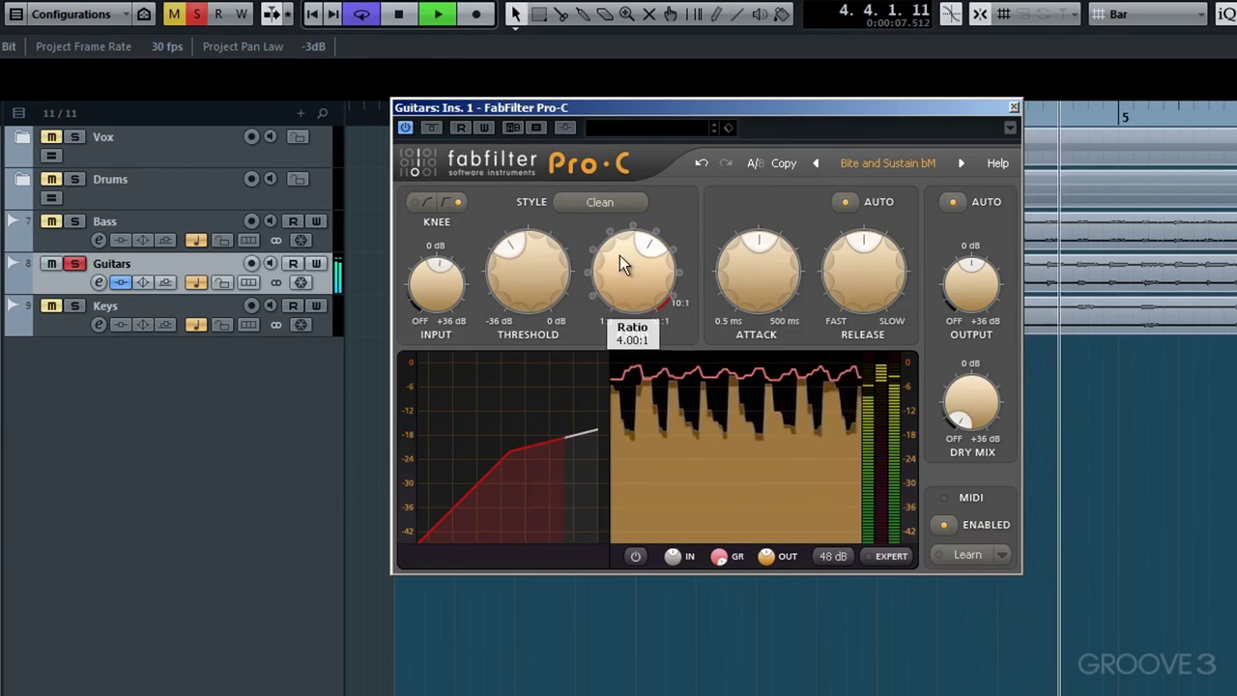
pyautogui.click(891, 556)
pyautogui.click(404, 16)
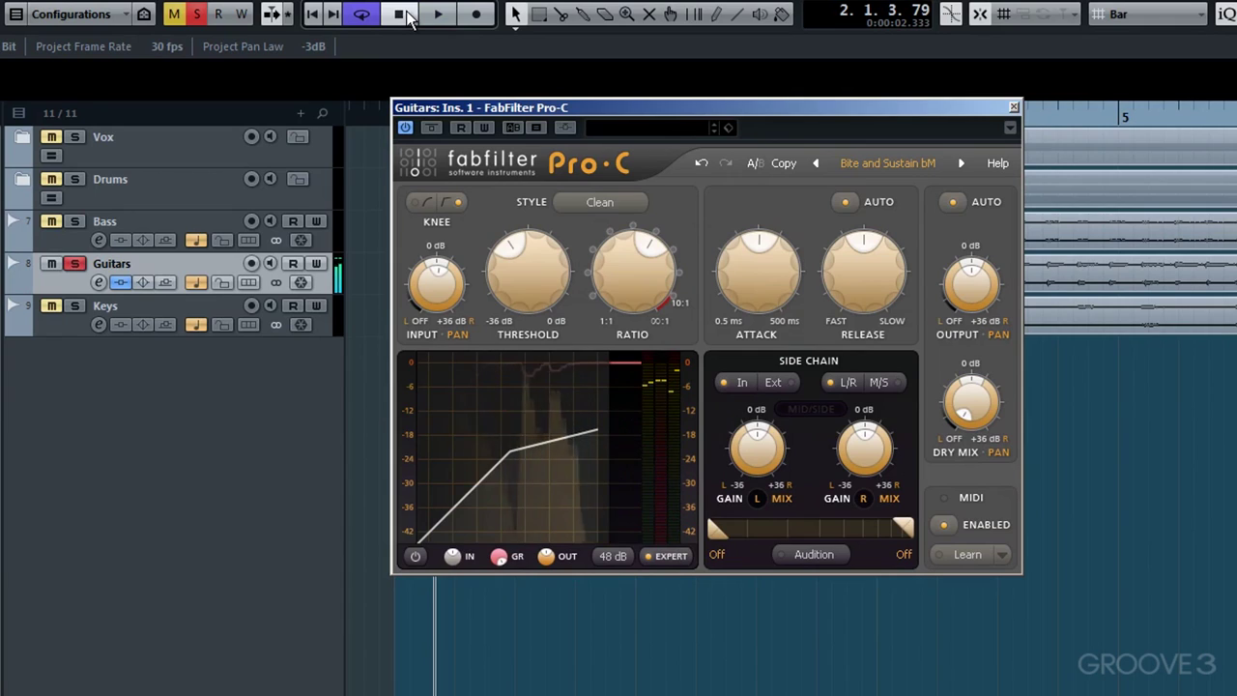
pyautogui.click(404, 15)
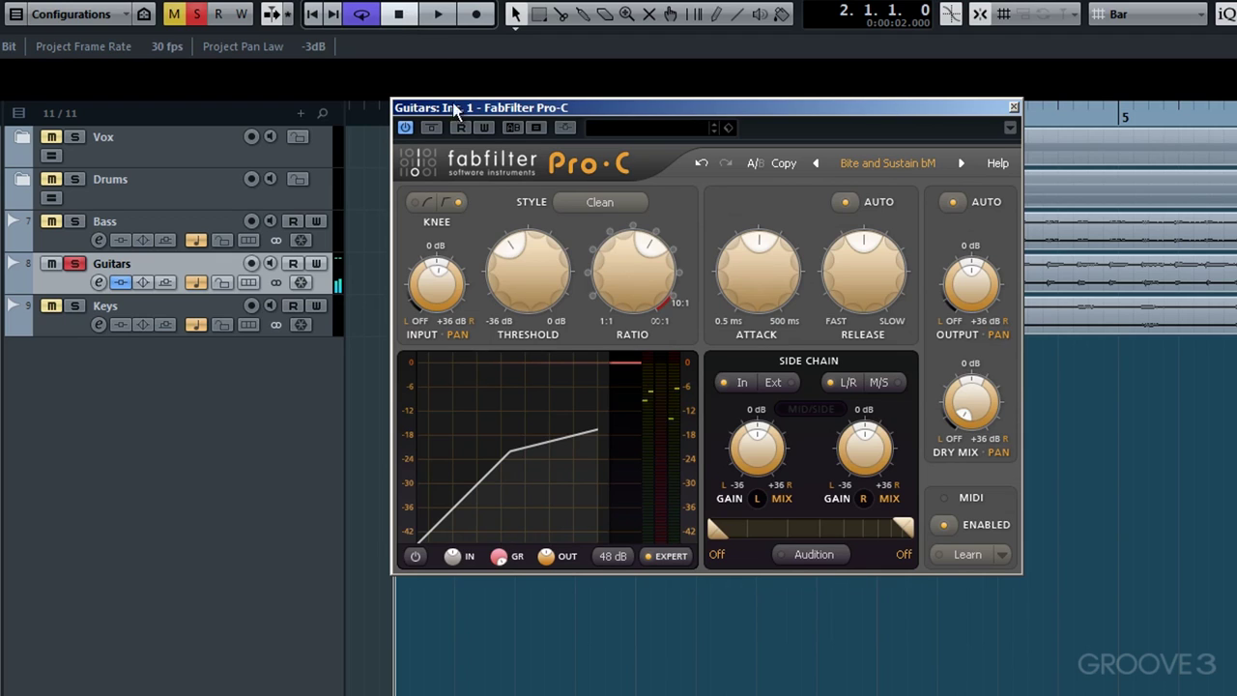
# Hide and then show the expert side-chain gain, mix and pan controls again
pyautogui.moveTo(754, 455)
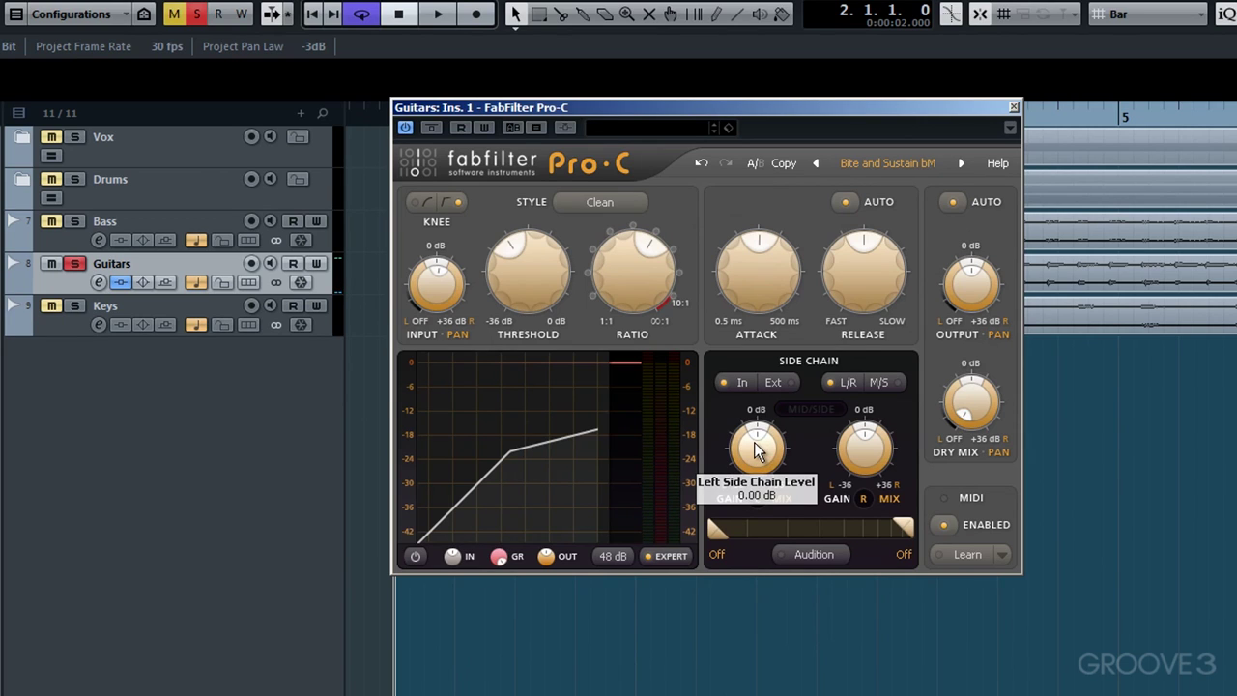
pyautogui.moveTo(862, 446)
pyautogui.click(673, 557)
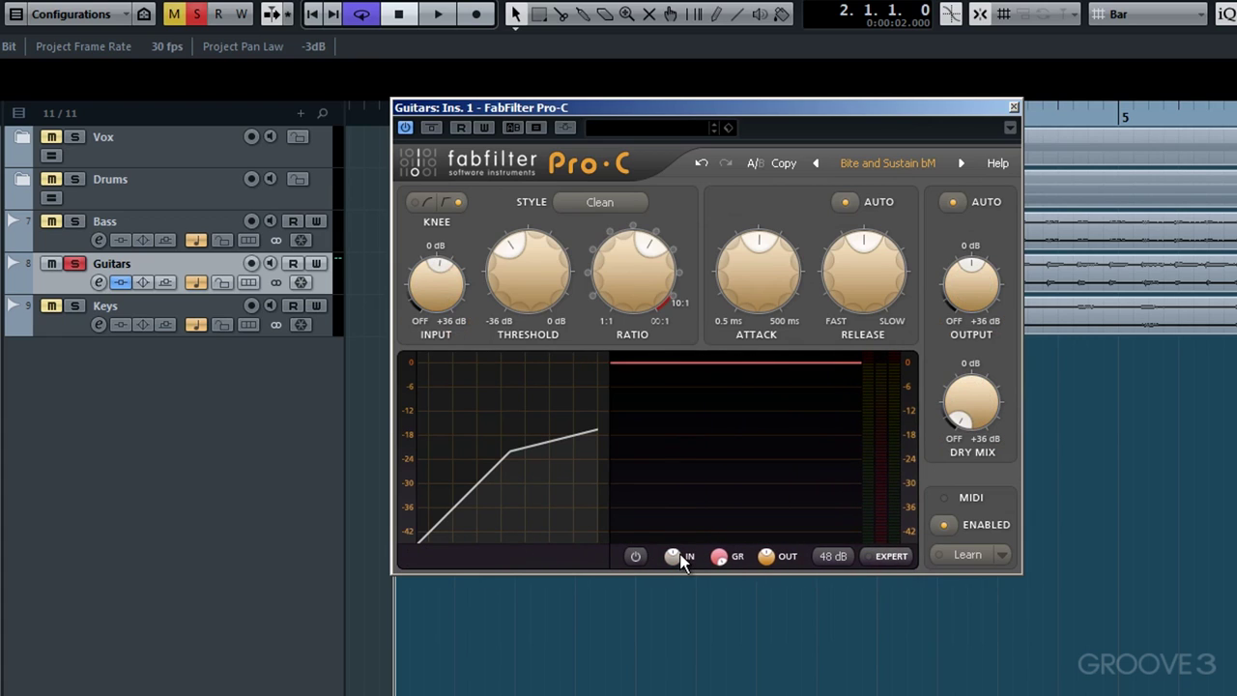
pyautogui.moveTo(440, 270)
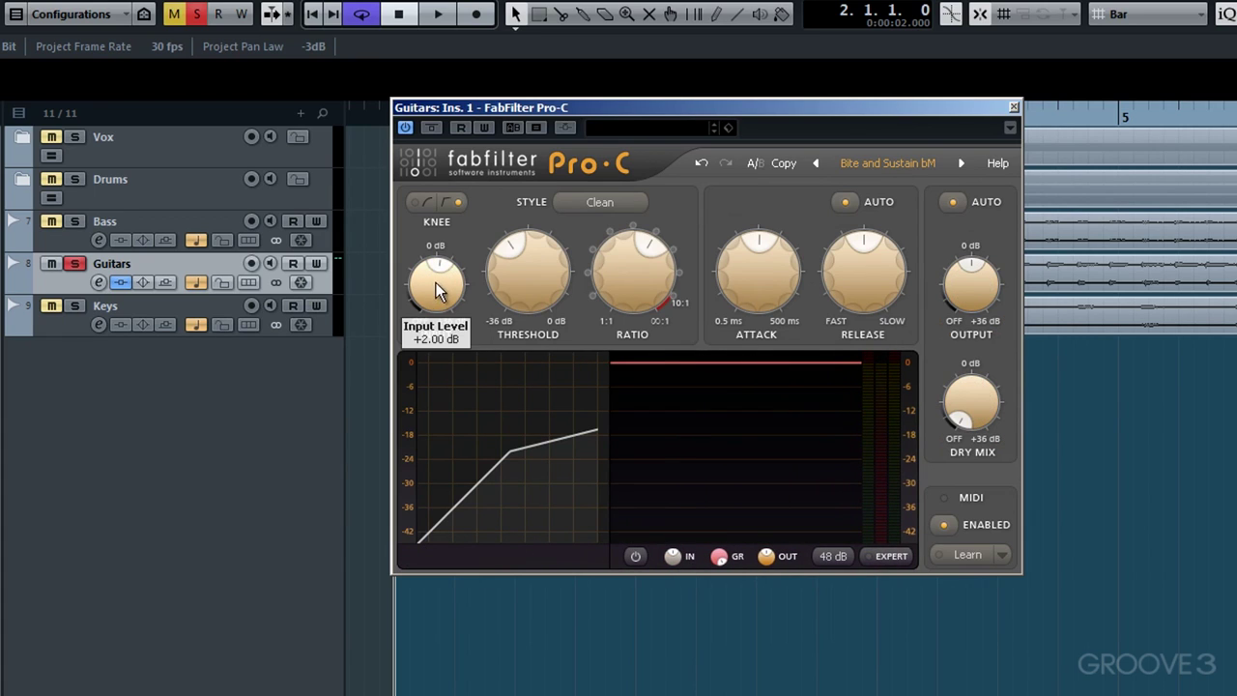
pyautogui.moveTo(962, 279)
pyautogui.moveTo(966, 414)
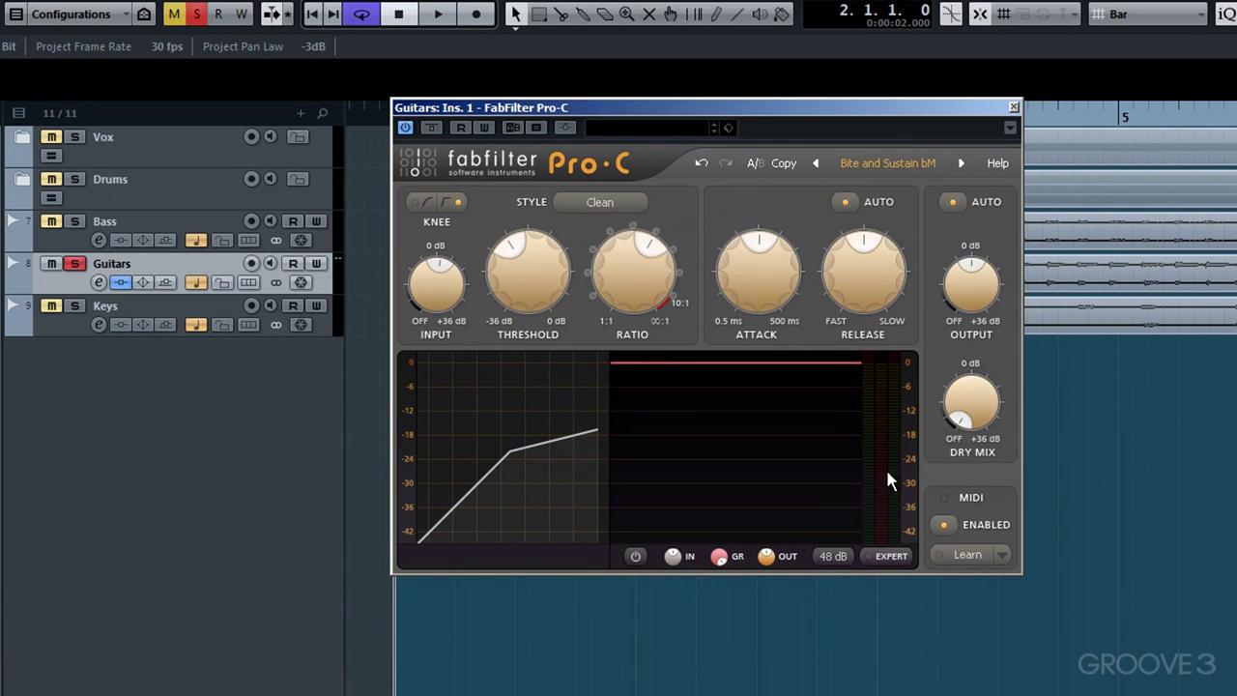
pyautogui.click(893, 556)
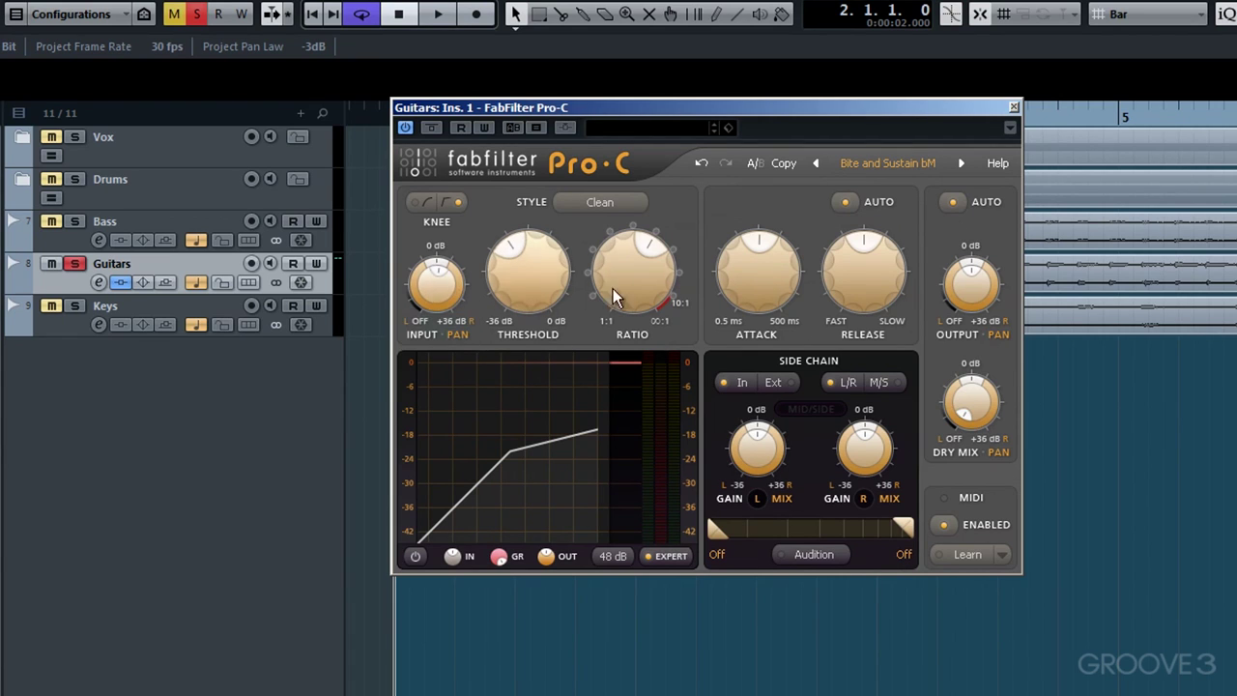
# Turn the left side-chain gain knob fully down to -36 dB
pyautogui.moveTo(981, 391)
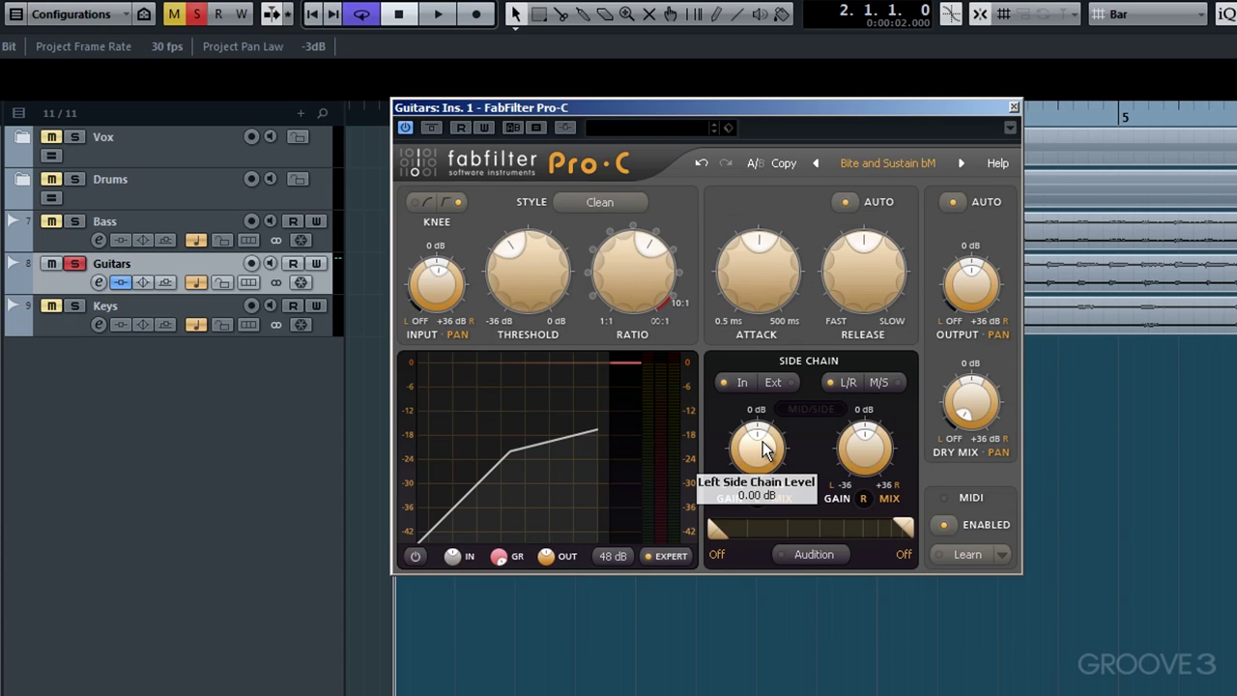
pyautogui.moveTo(764, 449); pyautogui.dragTo(750, 462)
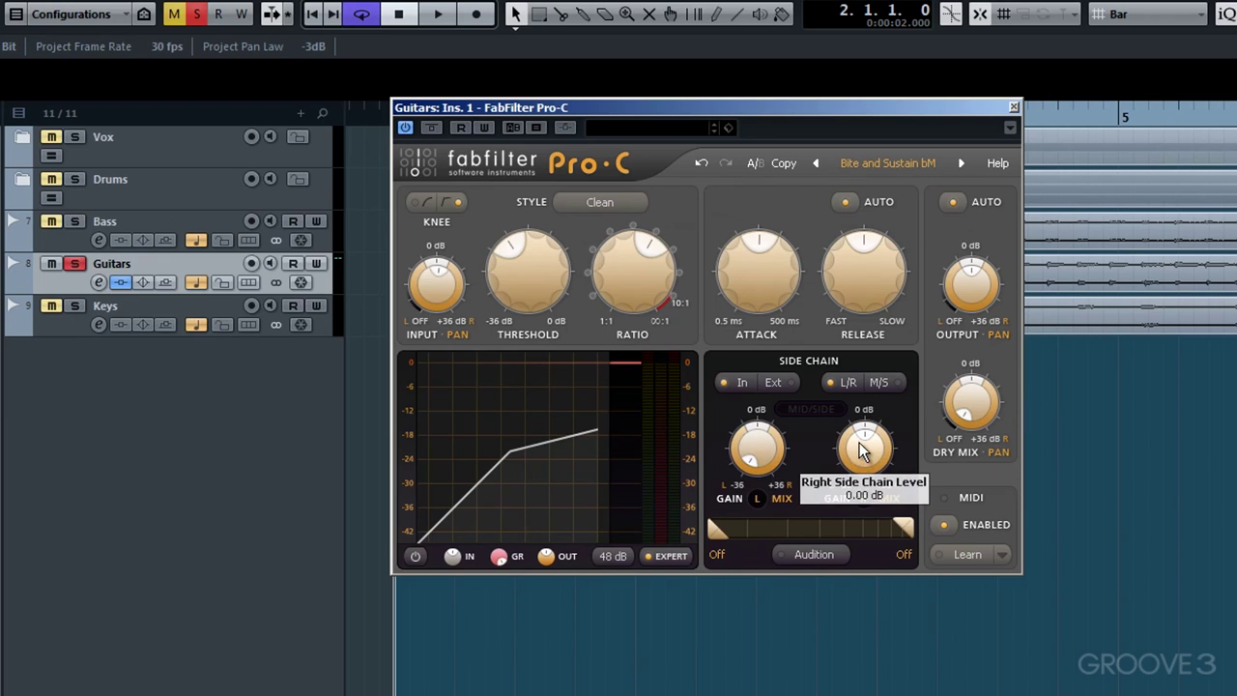
# Drop the right side-chain level to -36 dB, play, then reset the side-chain levels to 0 dB
pyautogui.moveTo(863, 446); pyautogui.dragTo(859, 505)
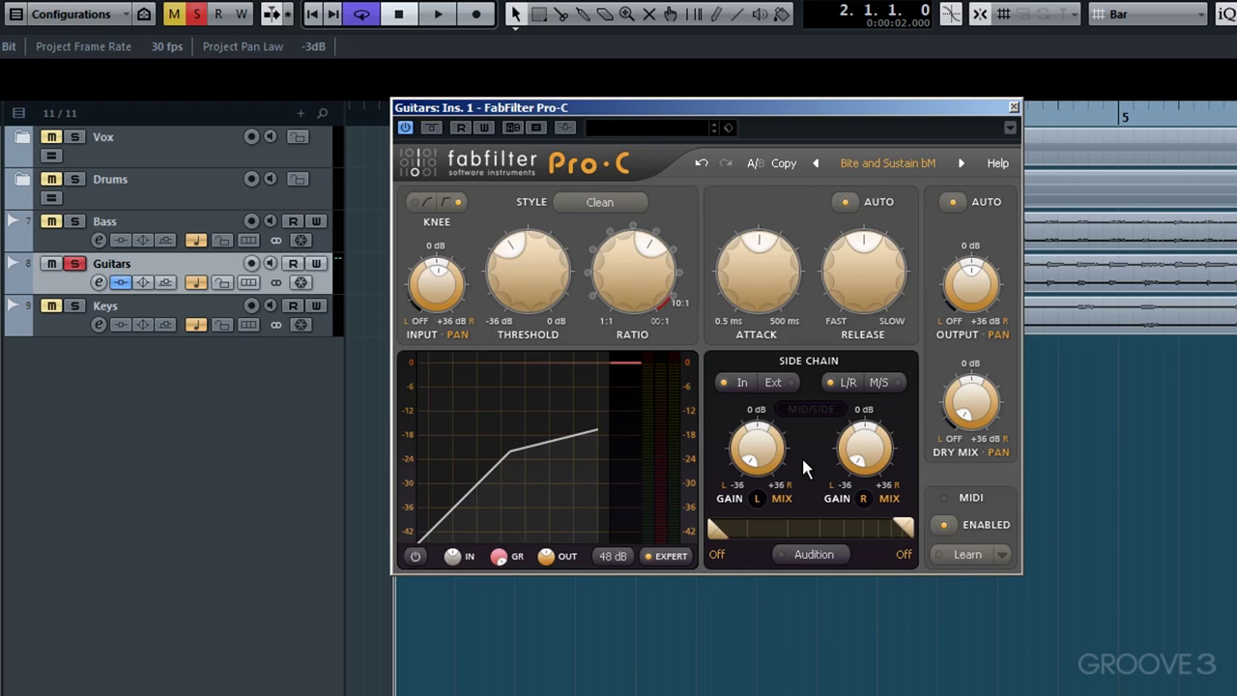
pyautogui.click(438, 14)
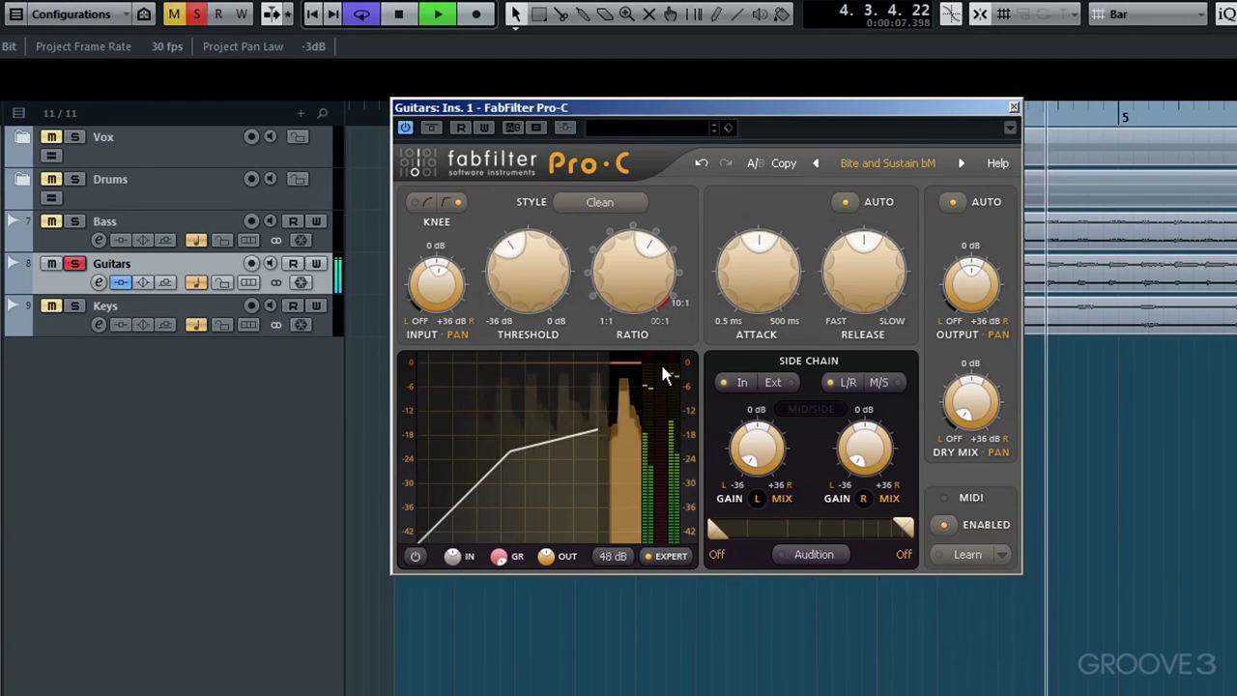
pyautogui.moveTo(763, 465)
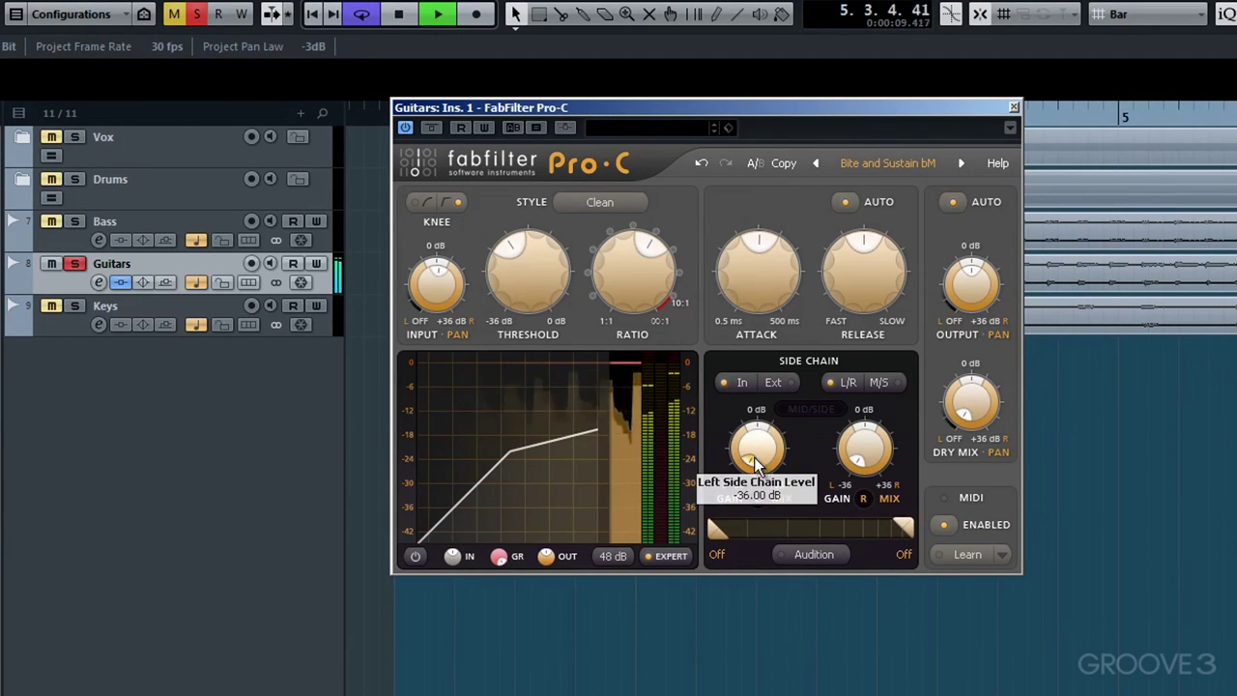
pyautogui.moveTo(865, 465)
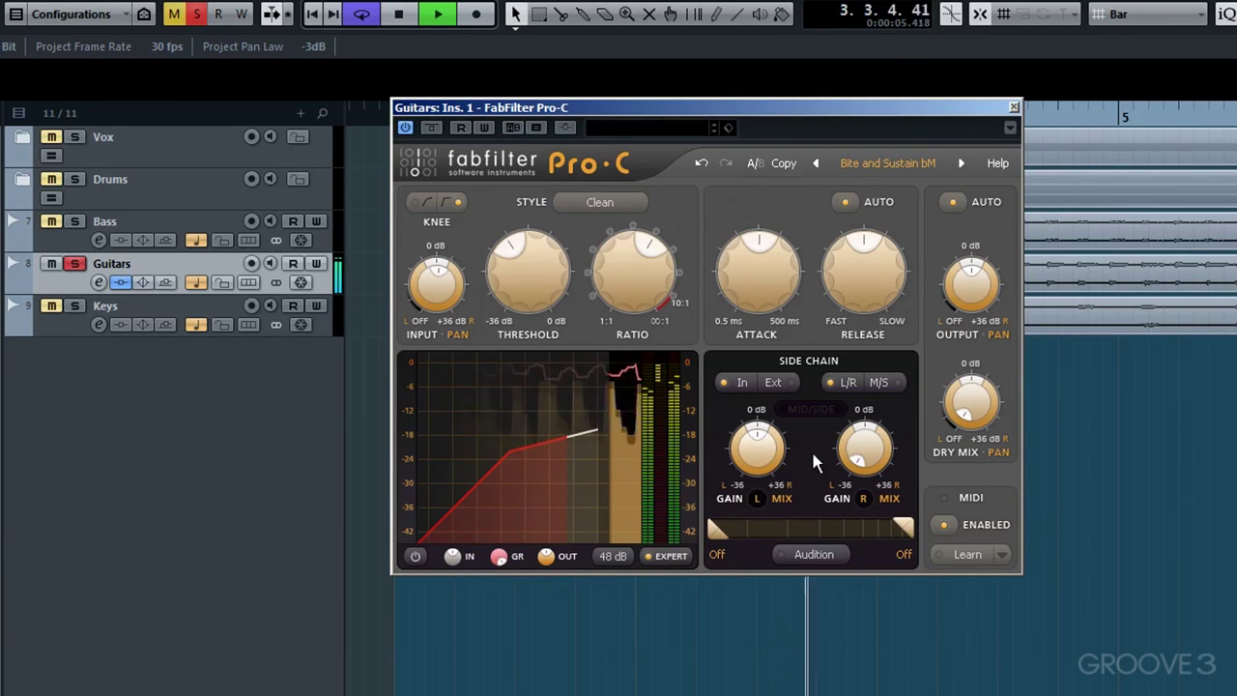
pyautogui.doubleClick(860, 462)
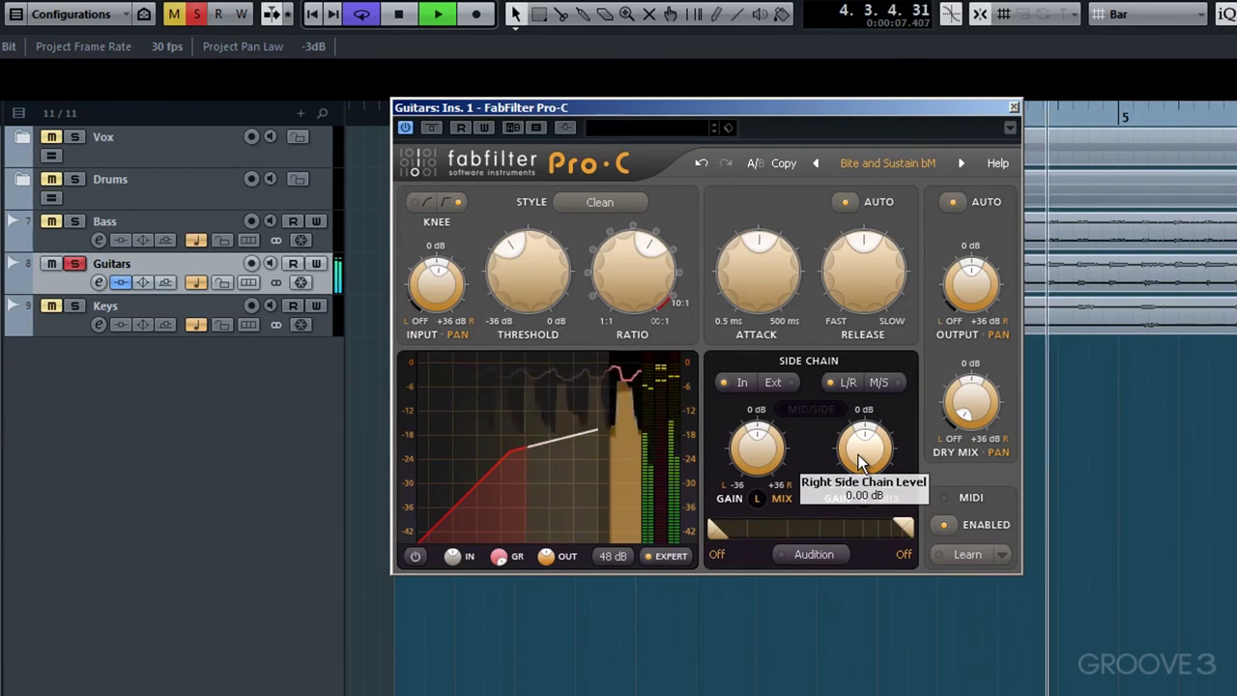
pyautogui.moveTo(749, 449)
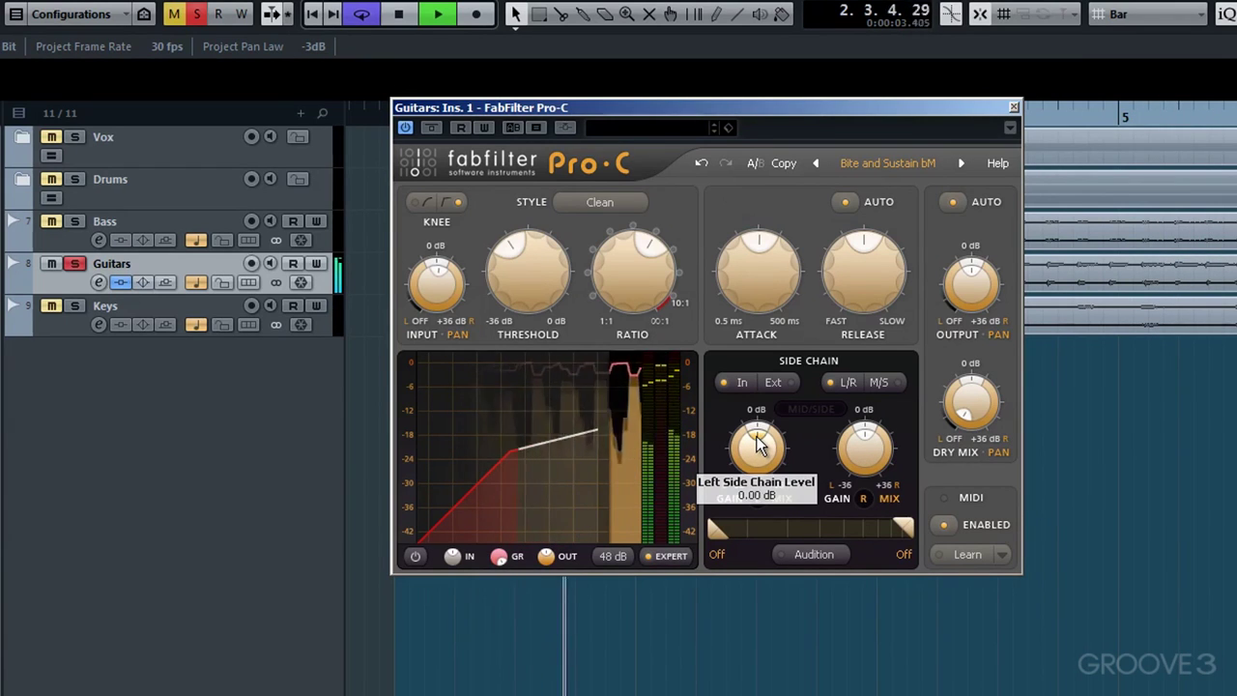
# Lower the threshold to about -27.8 dB and switch the compression style to Classic
pyautogui.moveTo(544, 279)
pyautogui.moveTo(516, 255); pyautogui.dragTo(515, 271)
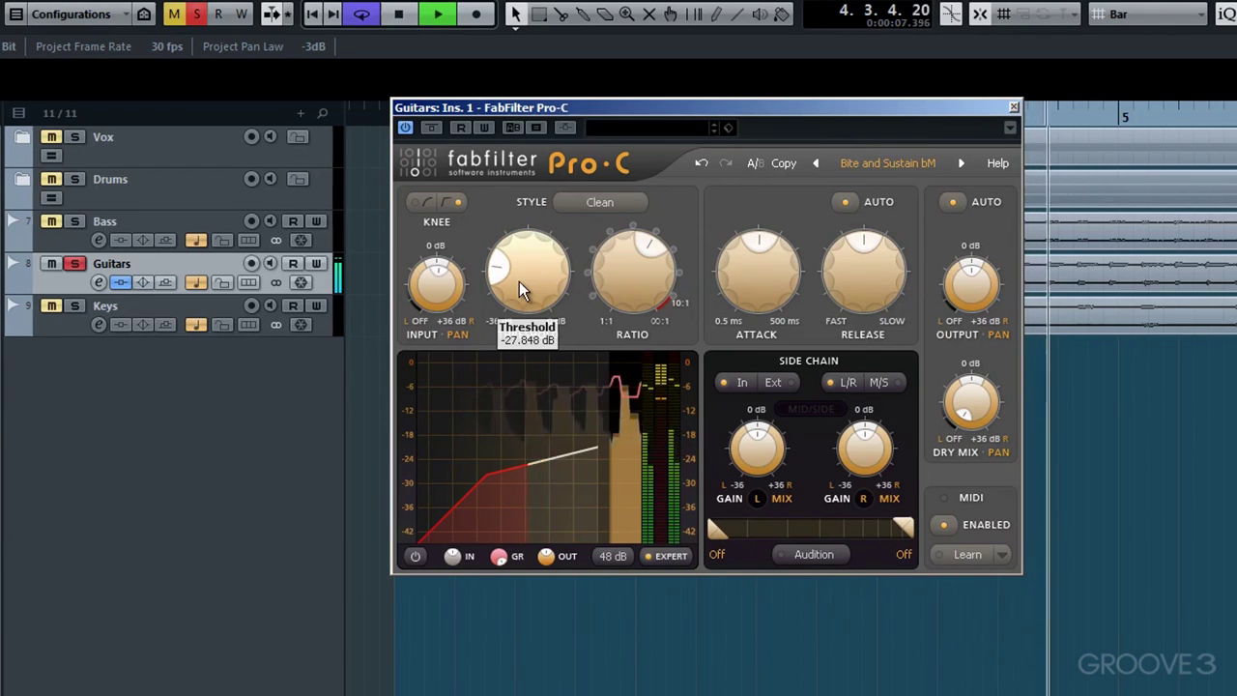
pyautogui.click(601, 204)
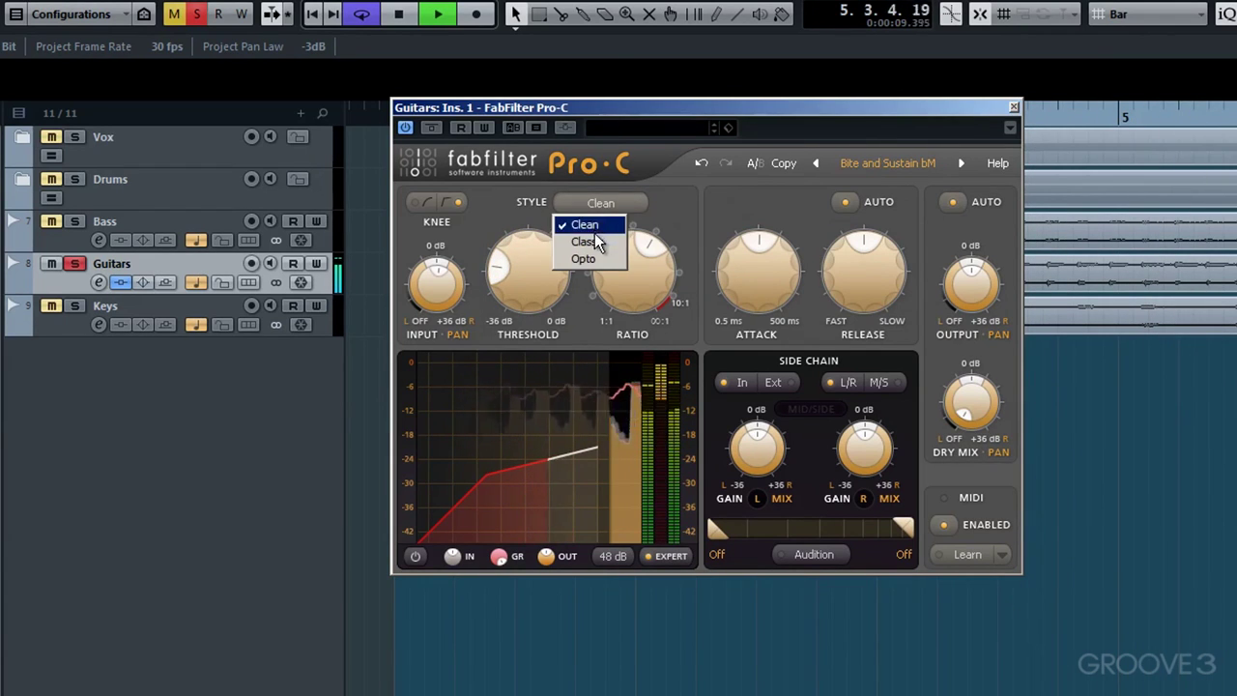
pyautogui.click(587, 242)
# Raise the threshold to about -20.6 dB and ease the ratio to 3.66:1
pyautogui.moveTo(614, 252)
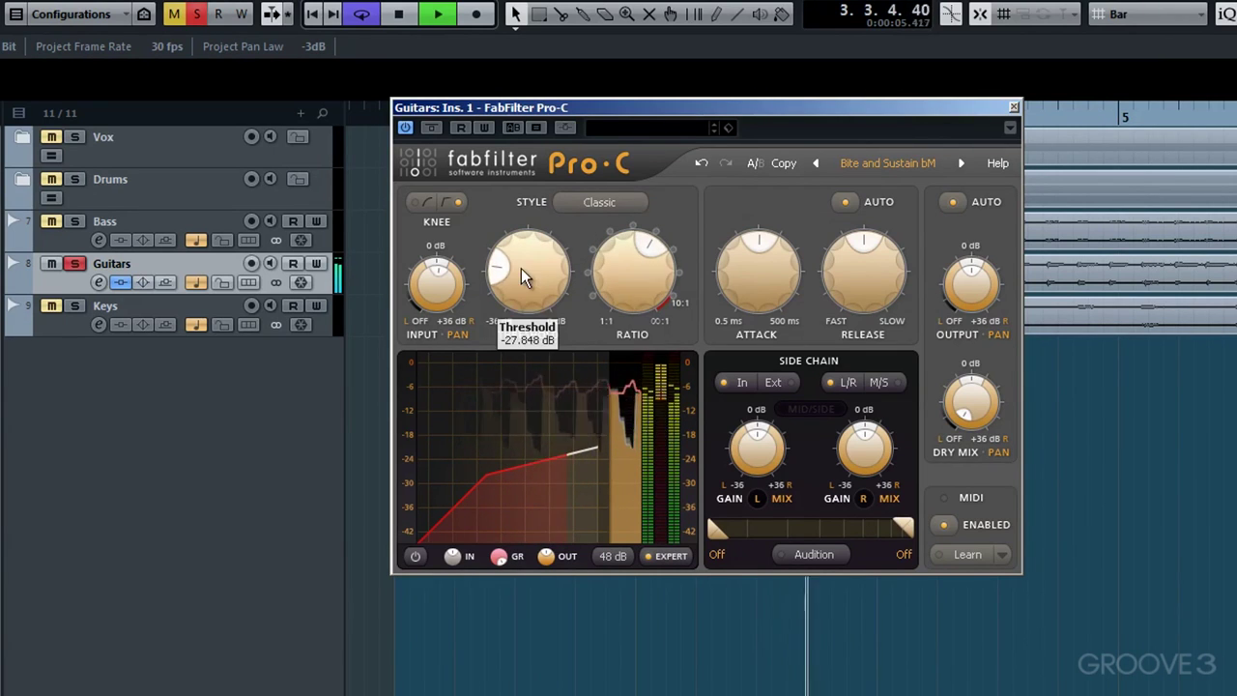
pyautogui.moveTo(505, 273); pyautogui.dragTo(513, 248)
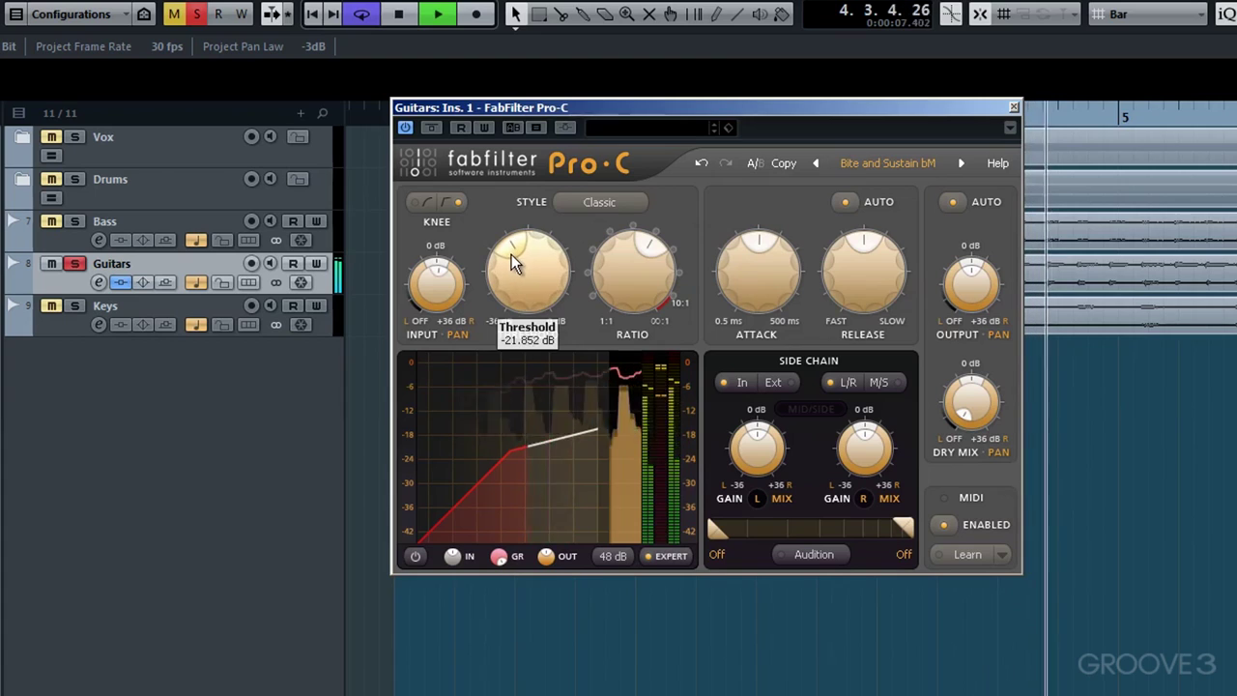
pyautogui.moveTo(629, 263); pyautogui.dragTo(605, 306)
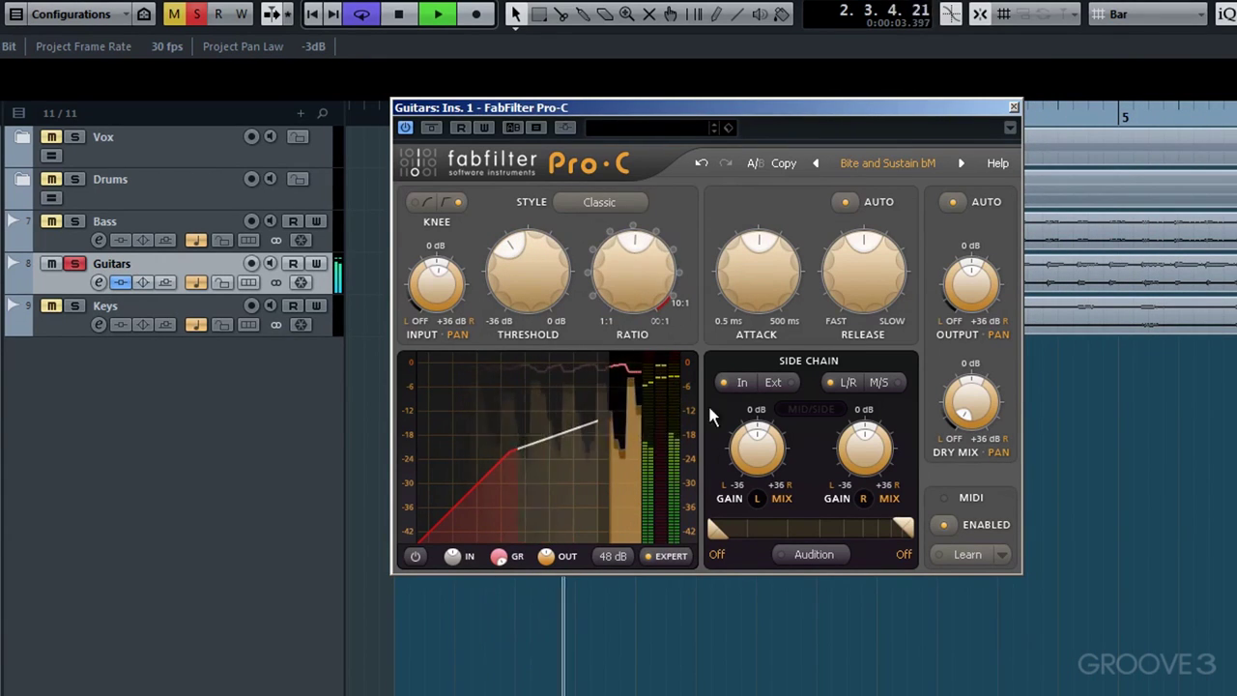
# Stop playback at the song start and drag the left and right side-chain levels up
pyautogui.click(401, 19)
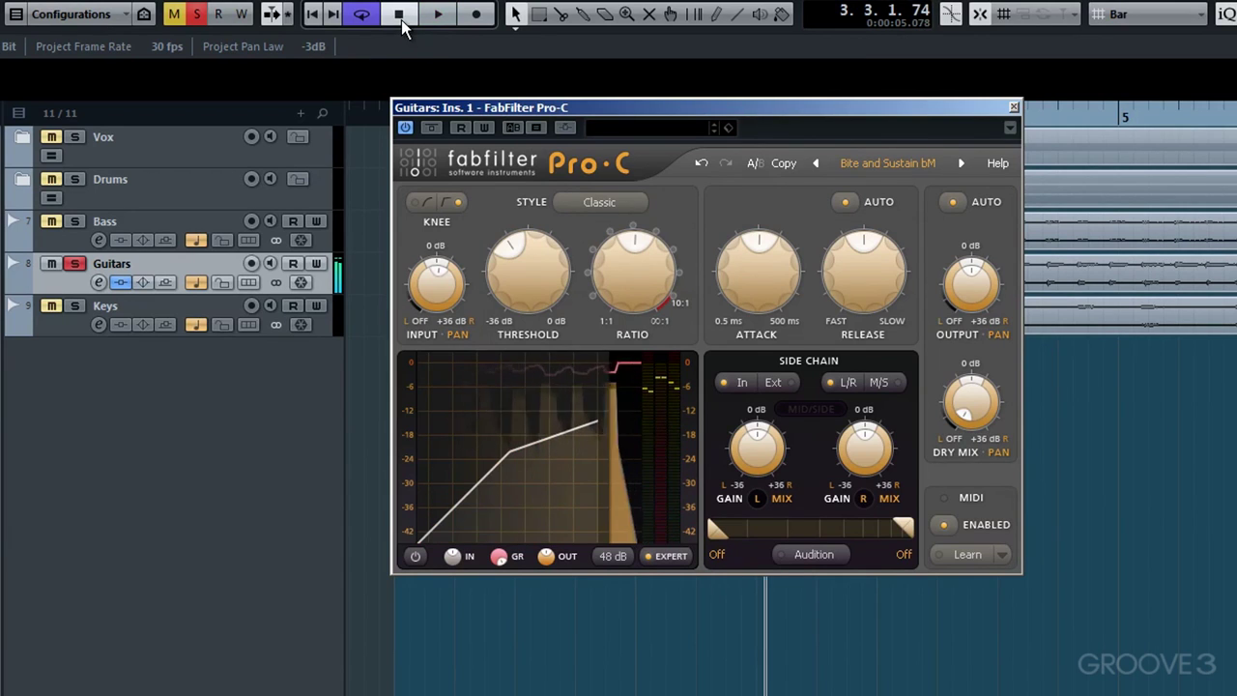
pyautogui.click(401, 20)
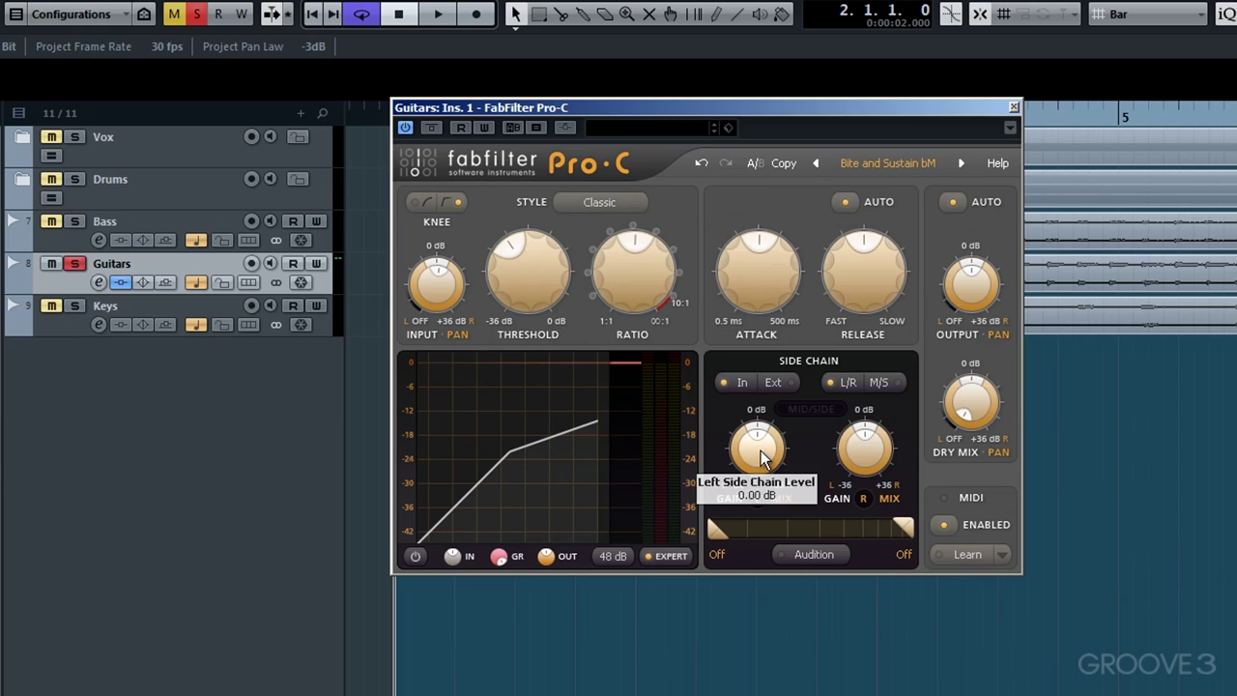
pyautogui.moveTo(762, 444); pyautogui.dragTo(829, 440)
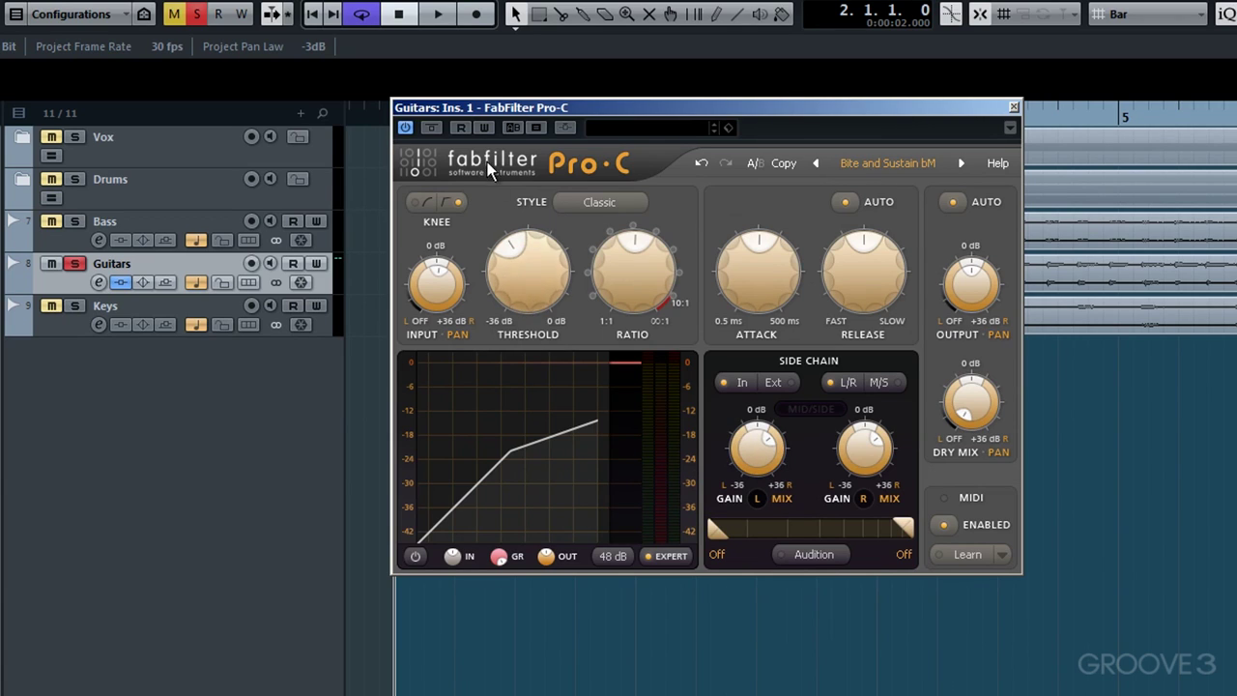
# During playback, reset both side-chain levels to 0 dB and lower the threshold to about -25.4 dB
pyautogui.click(440, 14)
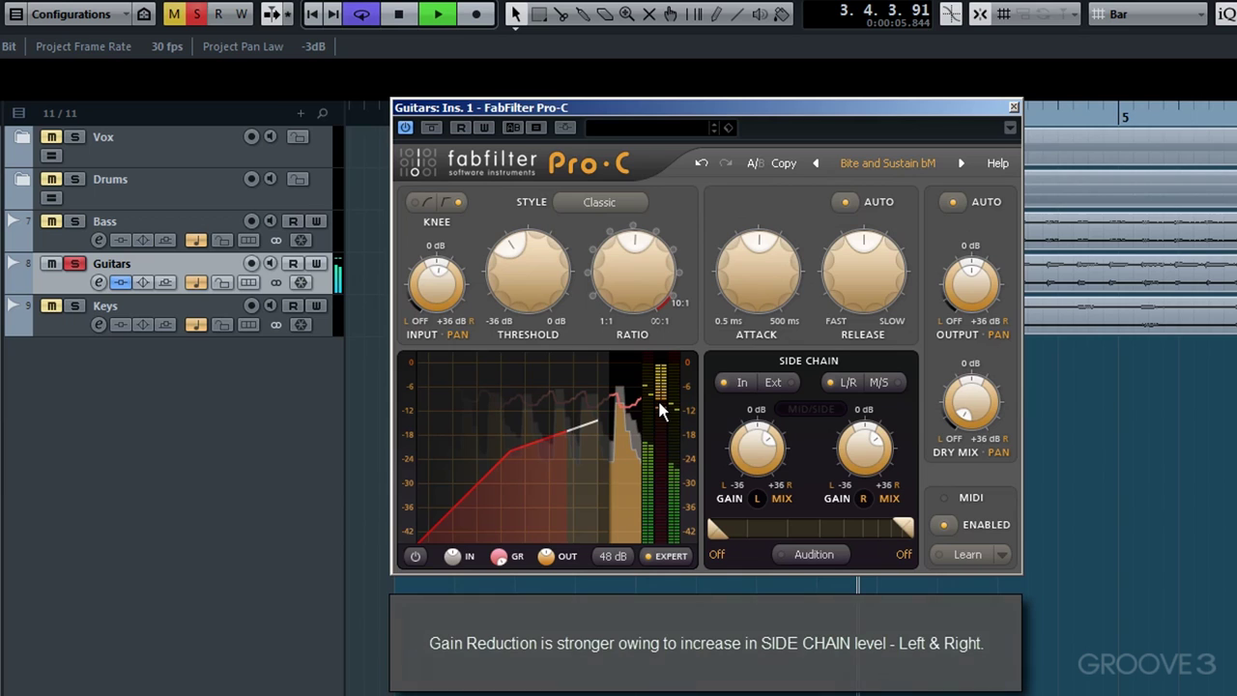
pyautogui.doubleClick(754, 453)
pyautogui.doubleClick(863, 447)
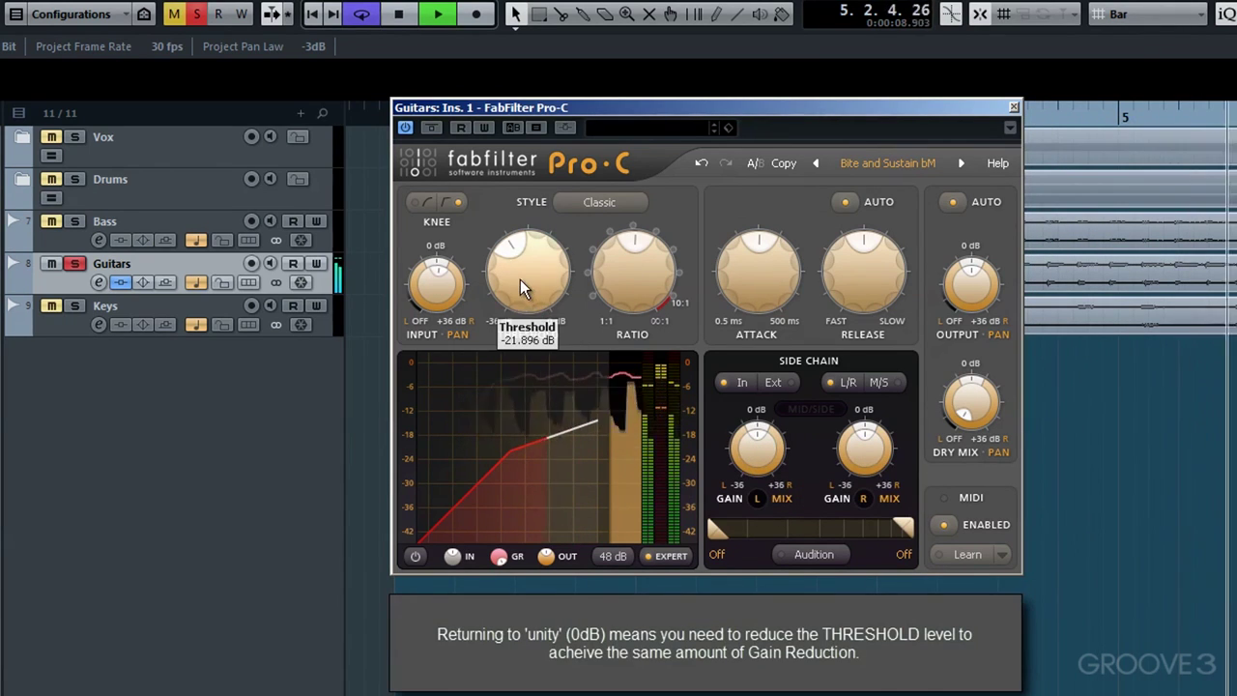
pyautogui.moveTo(513, 303); pyautogui.dragTo(512, 323)
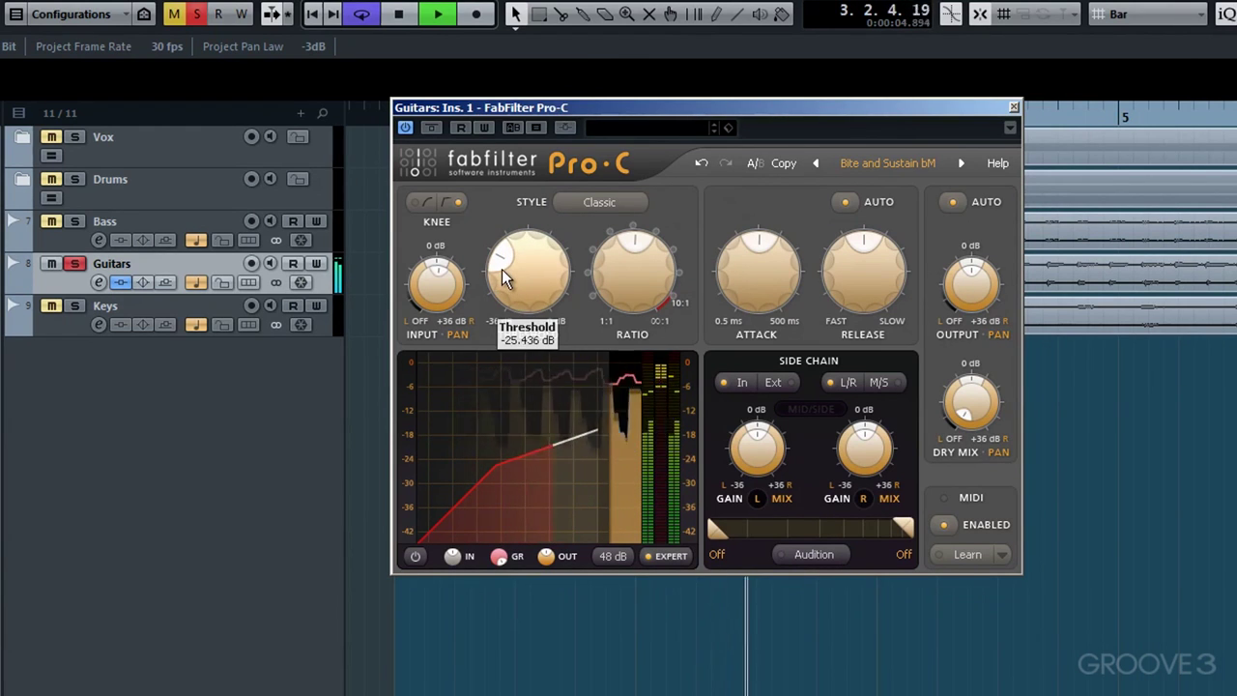
# Try uneven side-chain levels (left about +12.9 dB, right -9.48 dB), reset both to 0 dB, and stop
pyautogui.moveTo(745, 454); pyautogui.dragTo(727, 296)
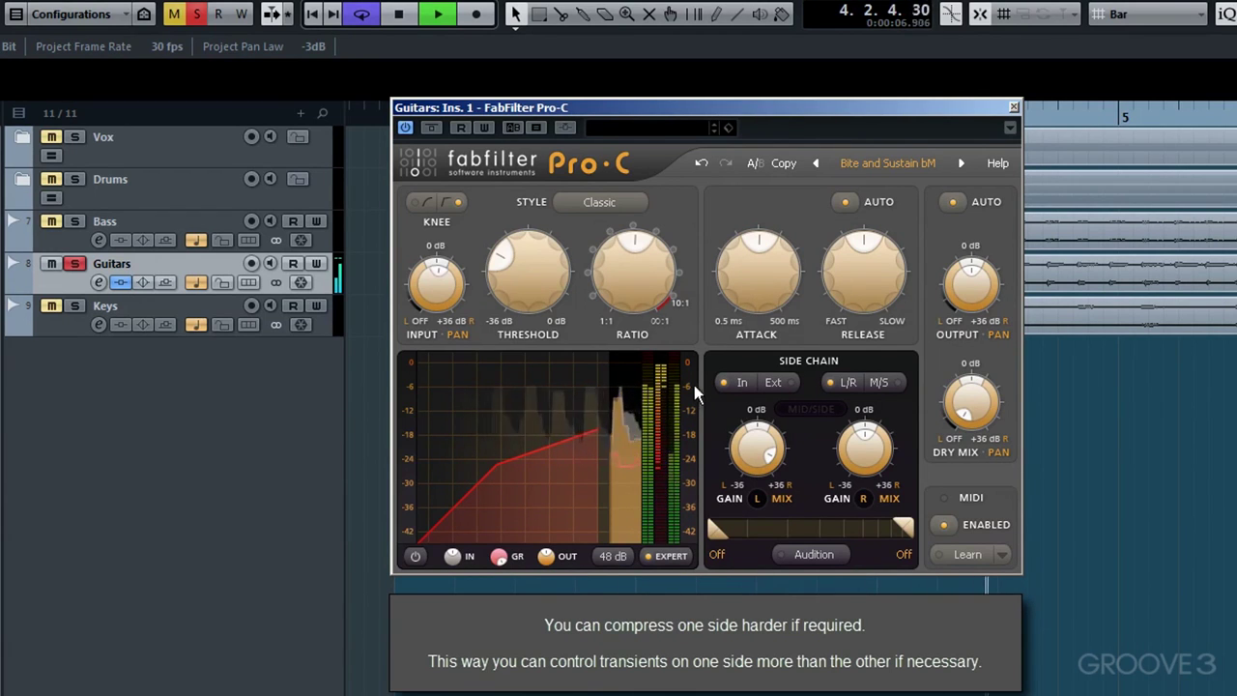
pyautogui.moveTo(743, 459)
pyautogui.moveTo(744, 459); pyautogui.dragTo(744, 482)
pyautogui.moveTo(851, 460)
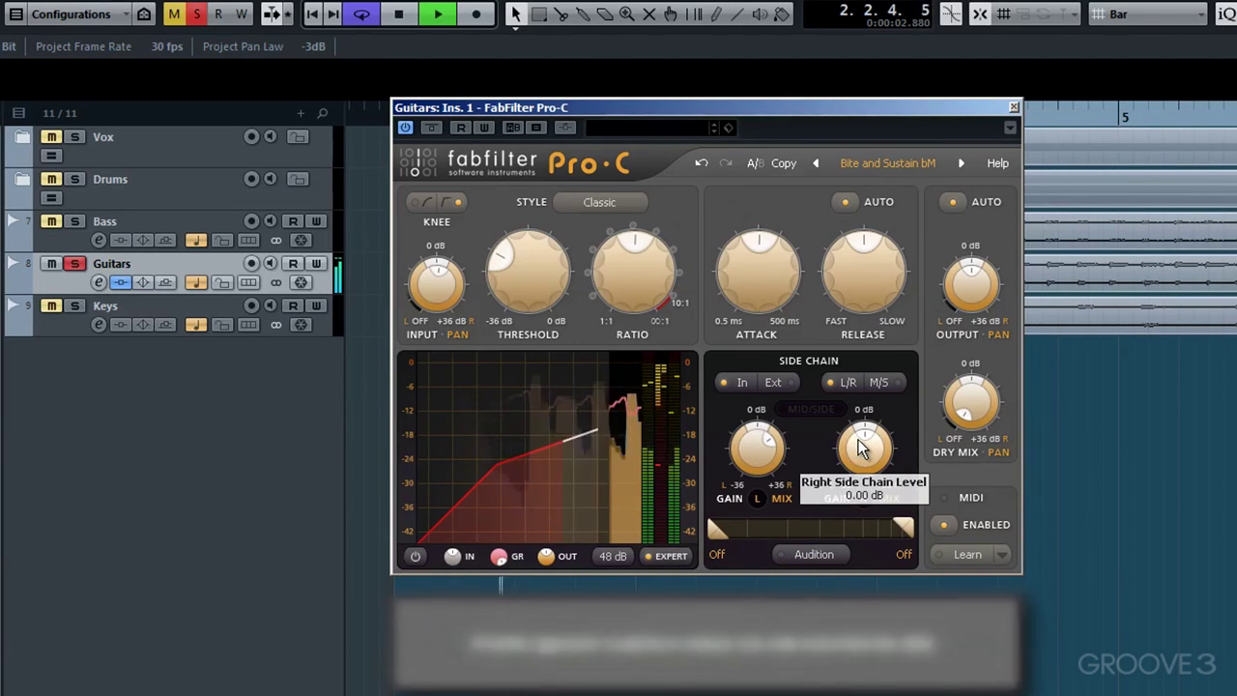
pyautogui.moveTo(851, 459); pyautogui.dragTo(858, 510)
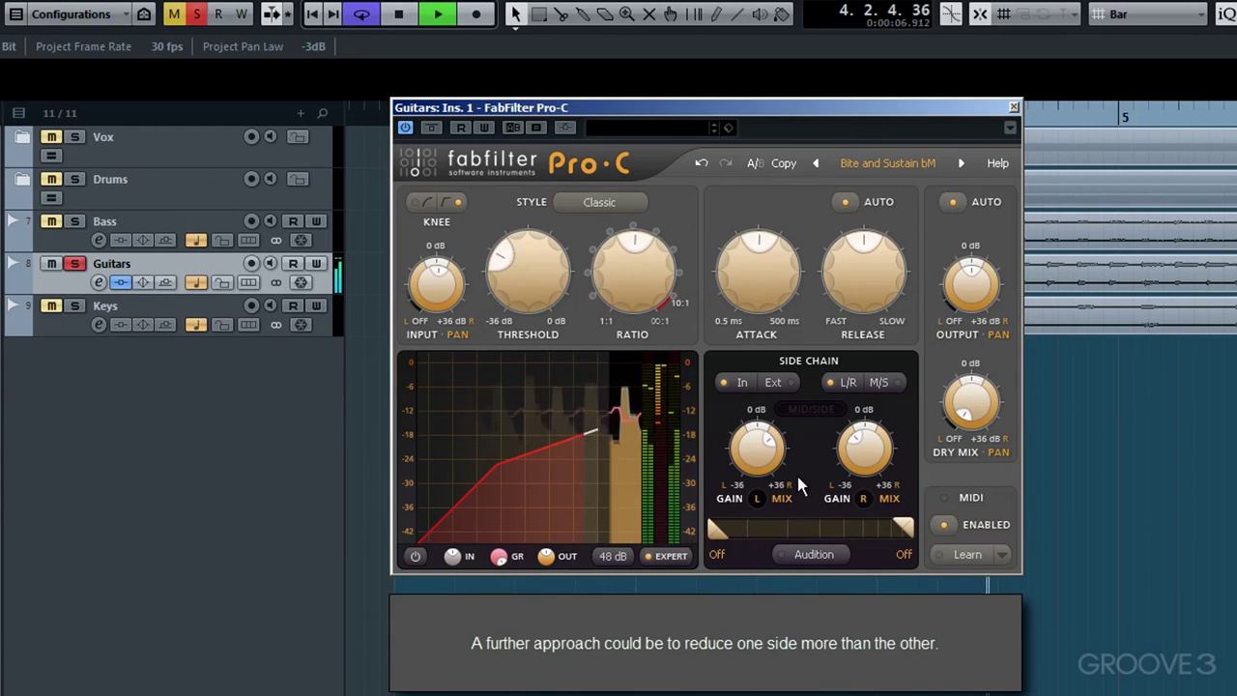
pyautogui.doubleClick(757, 446)
pyautogui.doubleClick(865, 458)
pyautogui.click(397, 21)
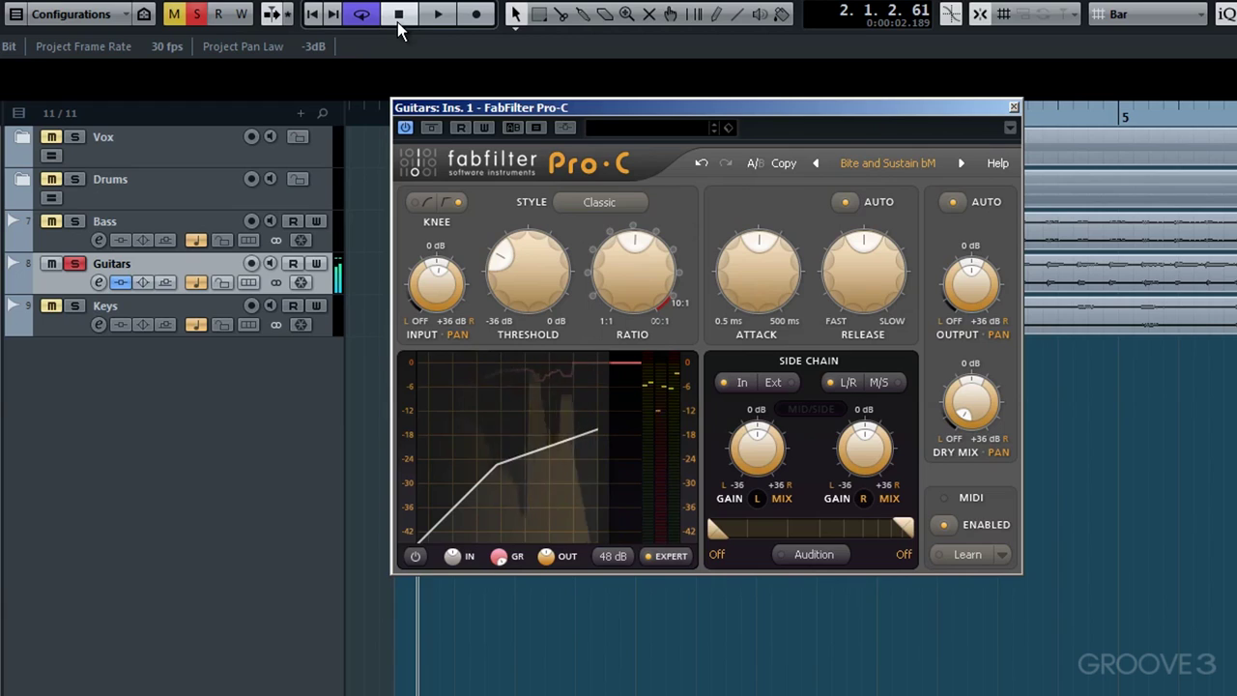
# Return the playhead to the start position 2.1.1.0
pyautogui.click(397, 21)
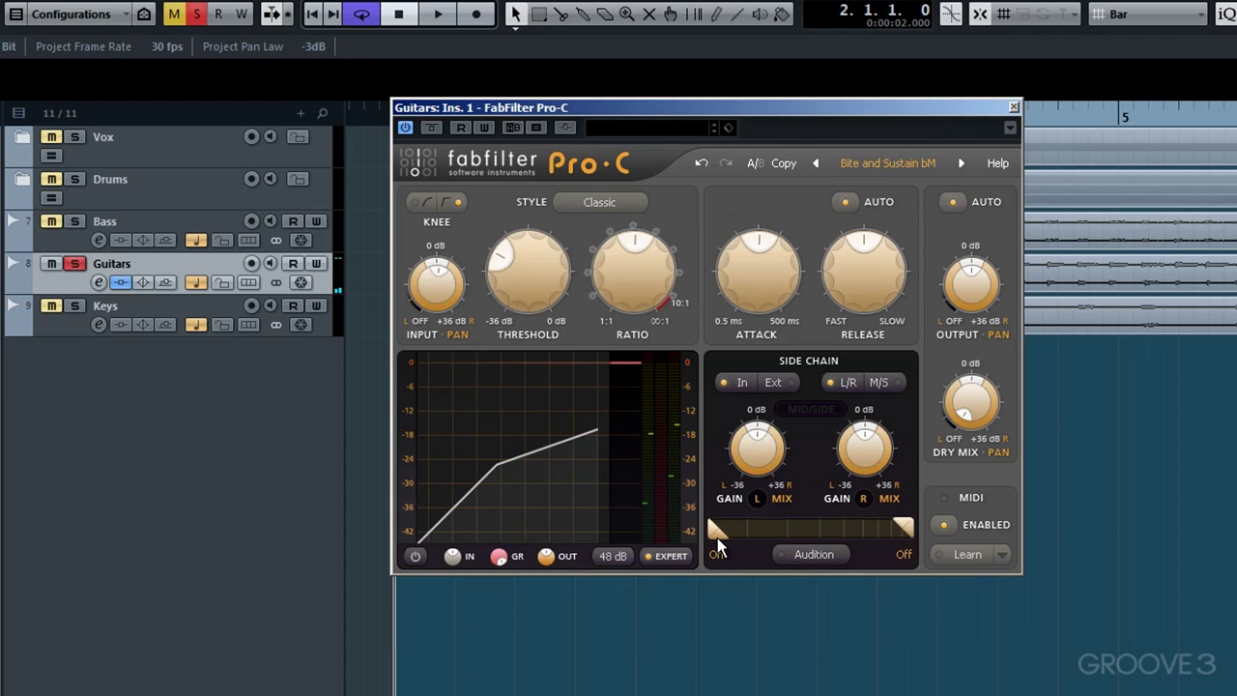
# Sweep the side-chain range up and down, set it to Off–Off, and switch Audition on
pyautogui.moveTo(717, 531); pyautogui.dragTo(889, 541)
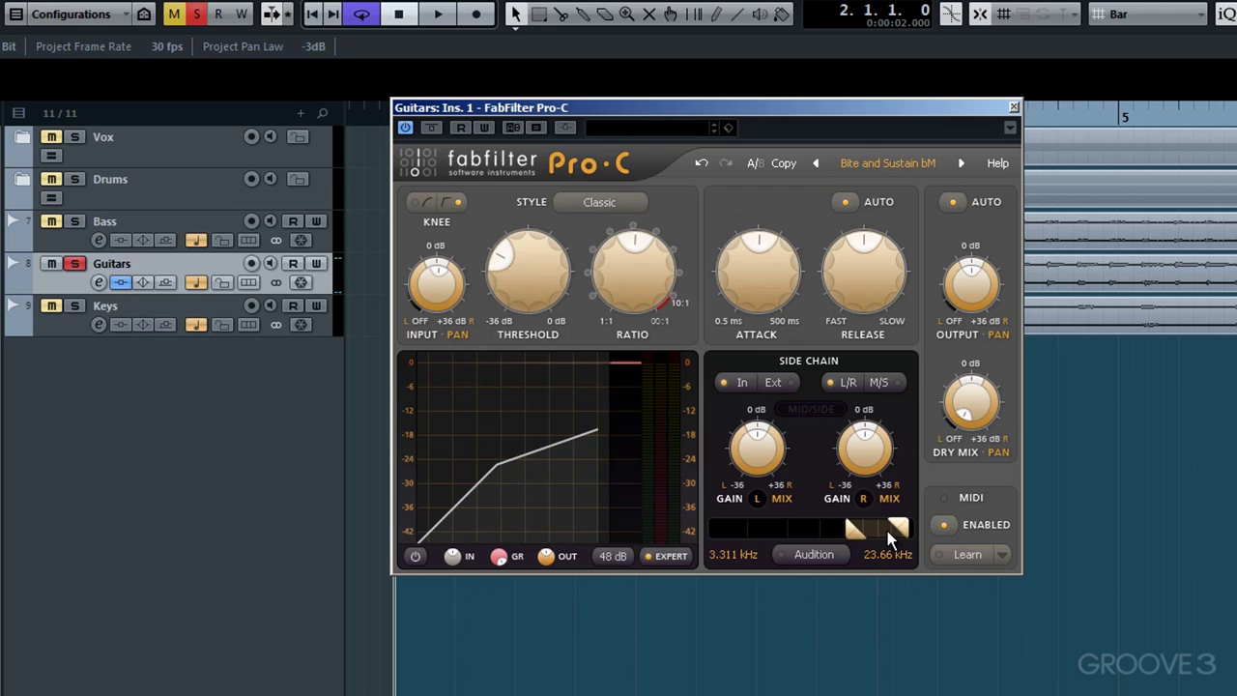
pyautogui.moveTo(887, 532); pyautogui.dragTo(715, 539)
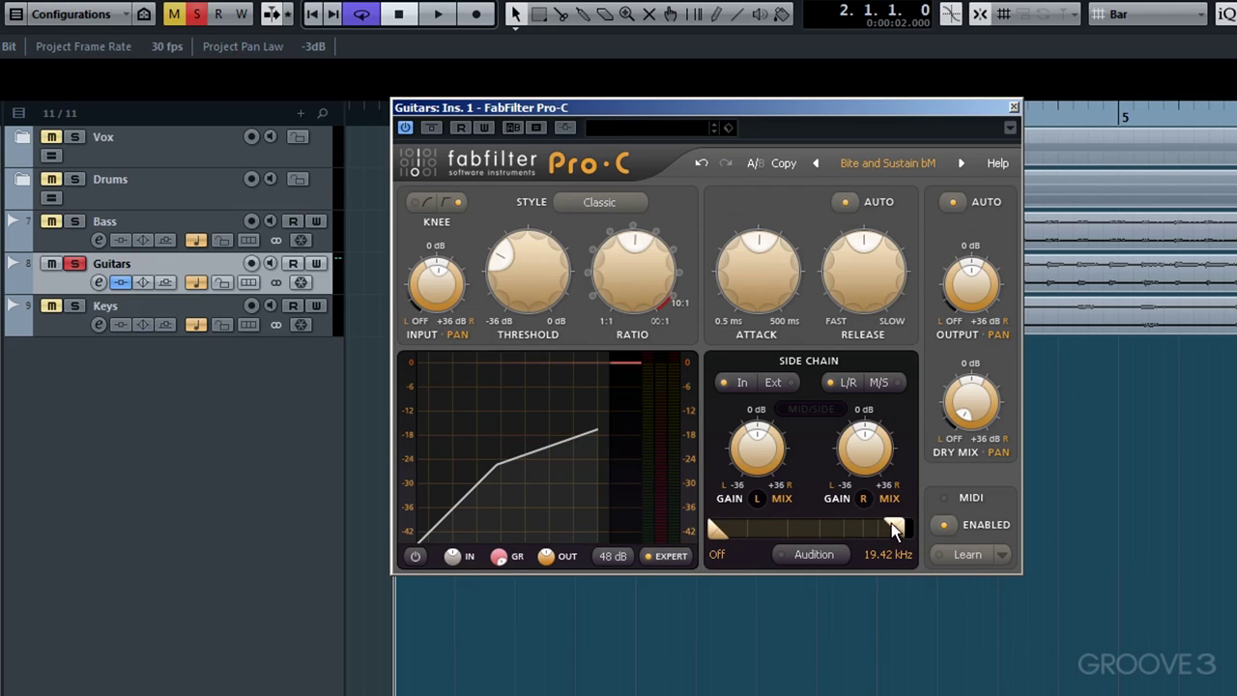
pyautogui.moveTo(895, 523); pyautogui.dragTo(916, 525)
pyautogui.click(845, 559)
# Start playback, narrow the side-chain range from below, and raise both left and right side-chain levels
pyautogui.click(437, 14)
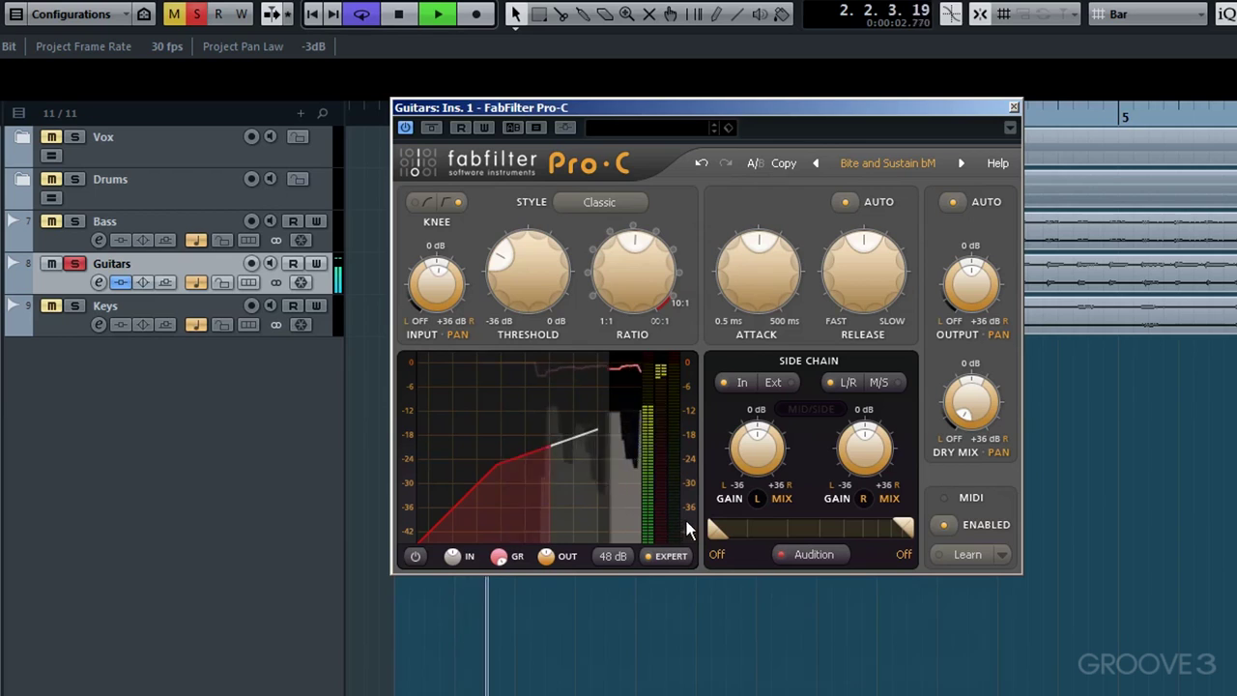
pyautogui.moveTo(720, 543); pyautogui.dragTo(799, 531)
pyautogui.moveTo(517, 275)
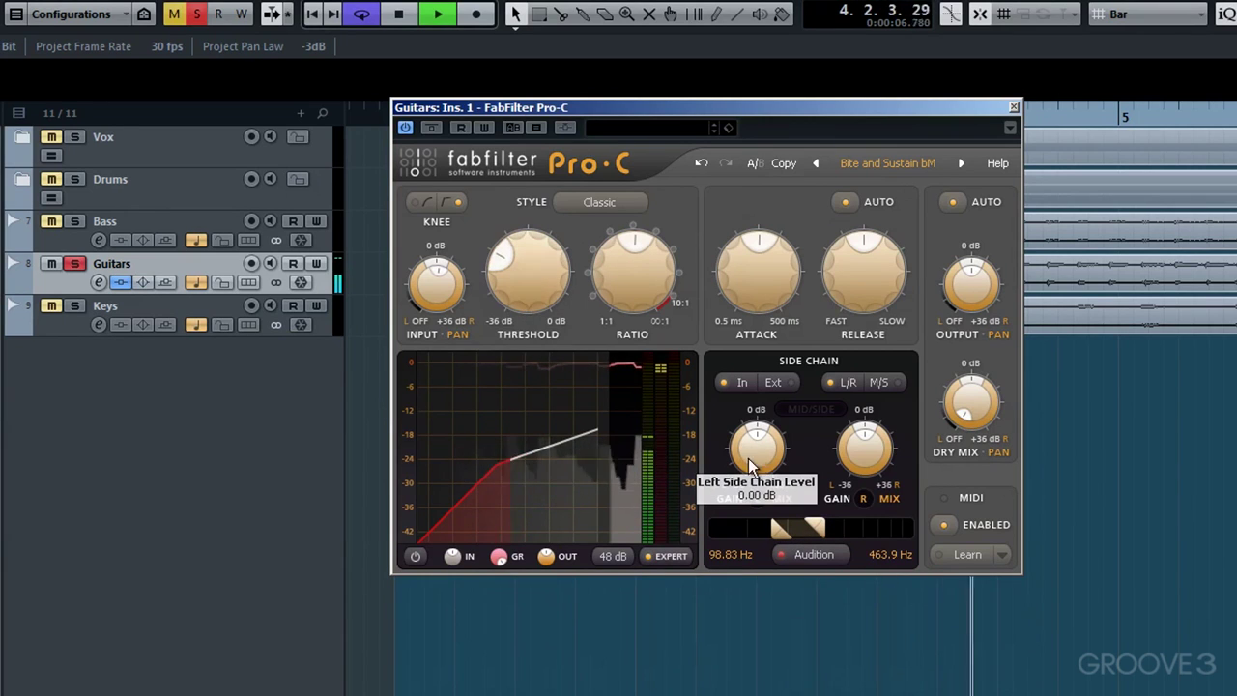
pyautogui.moveTo(752, 432); pyautogui.dragTo(747, 420)
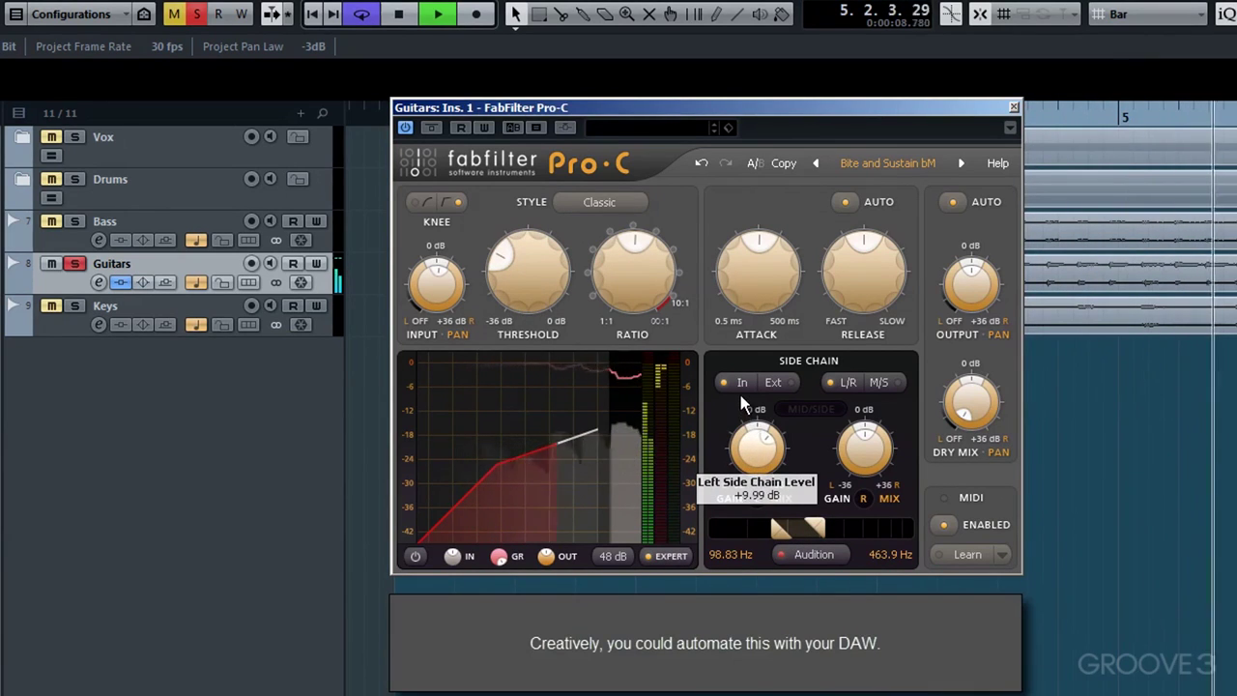
pyautogui.moveTo(862, 441)
pyautogui.moveTo(863, 464); pyautogui.dragTo(845, 409)
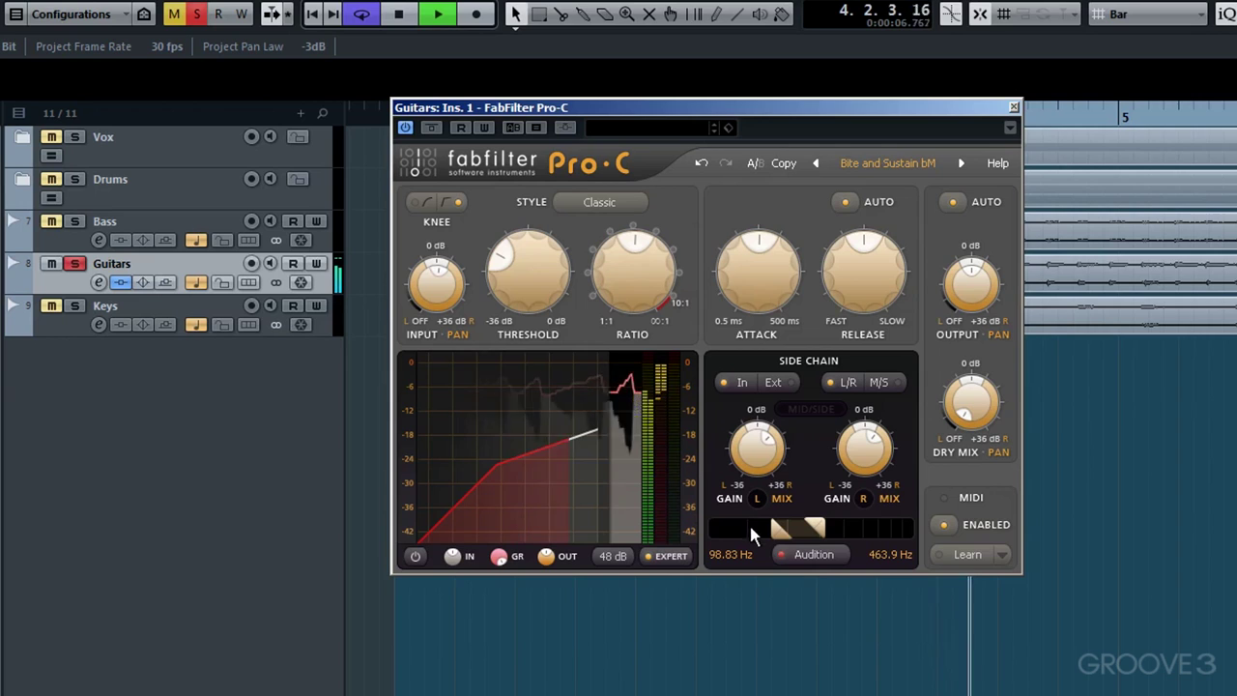
# Shift the side-chain band to 64.48–302.7 Hz and switch Audition off
pyautogui.moveTo(804, 528); pyautogui.dragTo(792, 534)
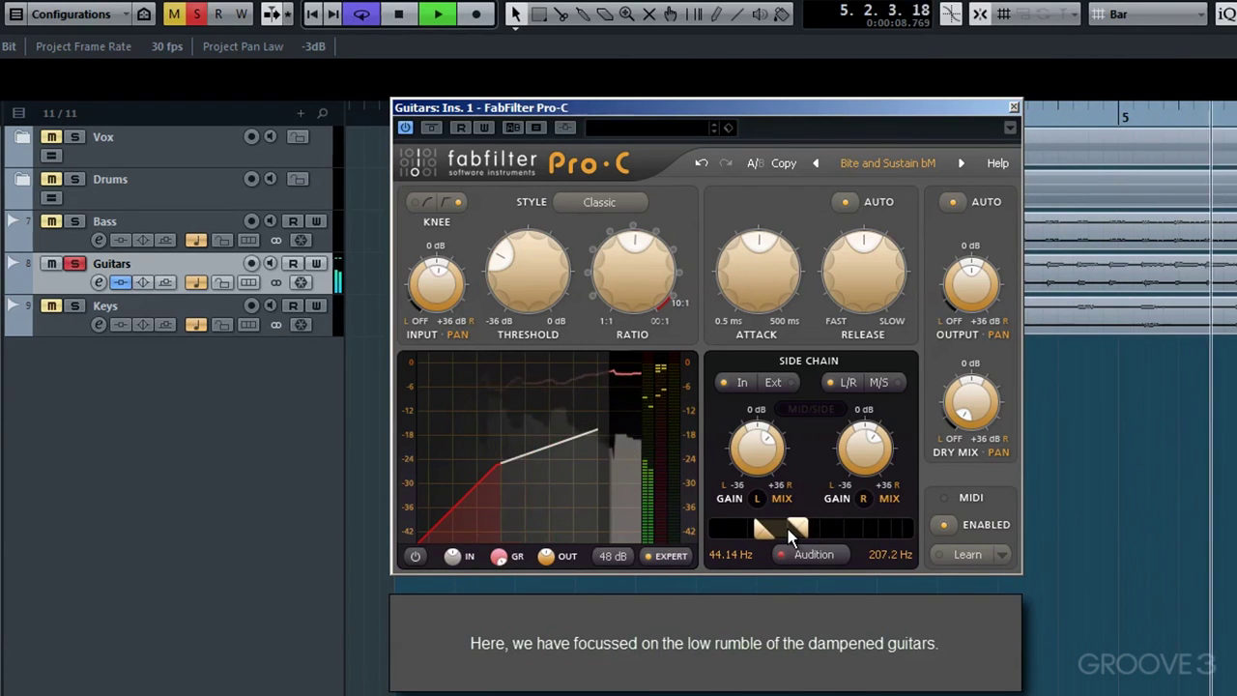
pyautogui.moveTo(789, 529); pyautogui.dragTo(798, 535)
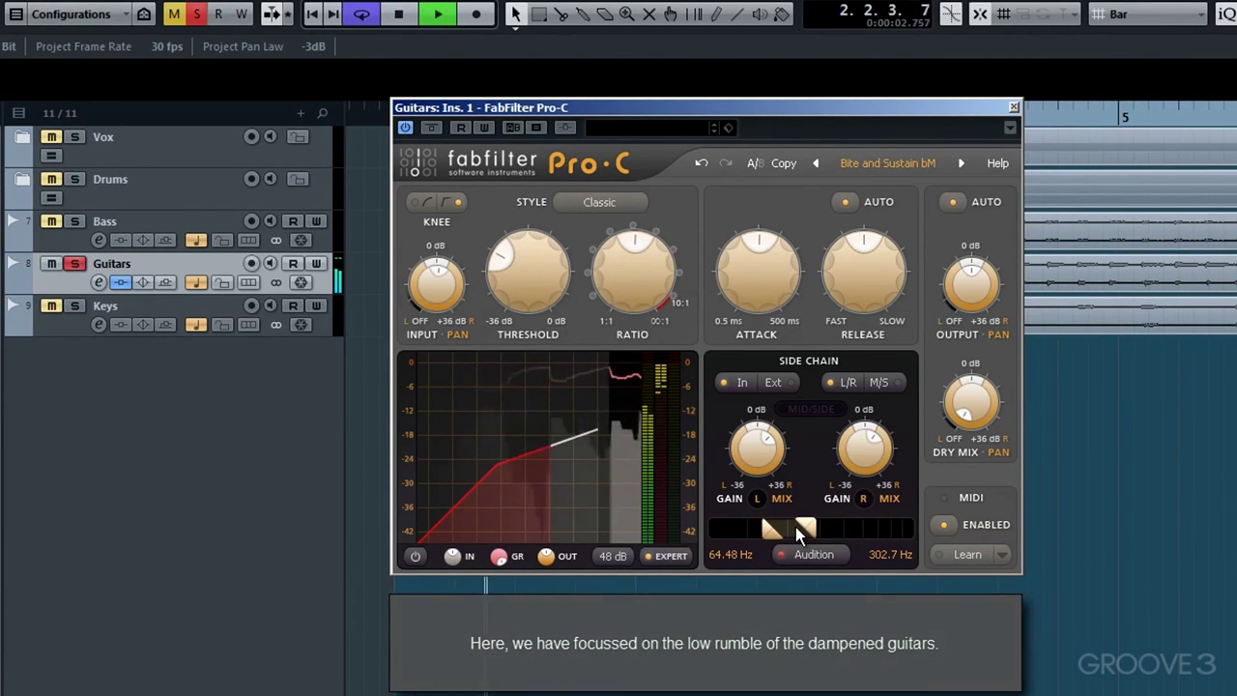
pyautogui.click(810, 555)
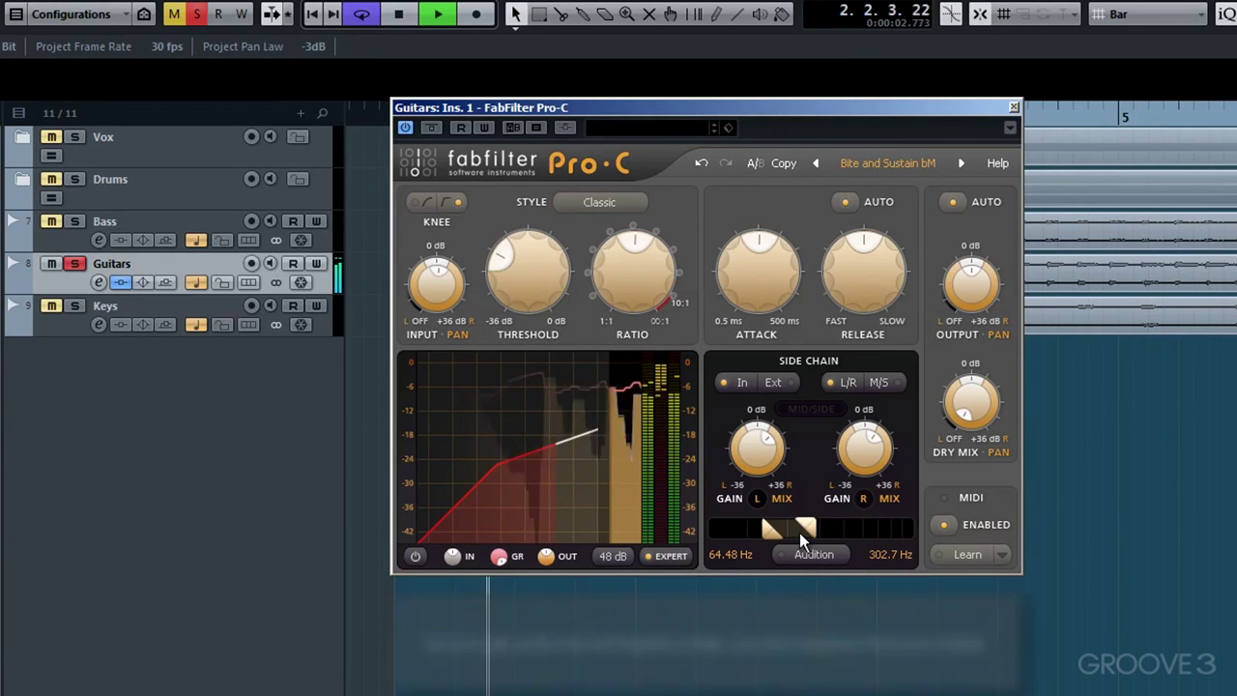
# Try the side-chain band higher in the mids, toggling Audition on and off
pyautogui.moveTo(802, 535)
pyautogui.mouseDown()
pyautogui.moveTo(867, 532)
pyautogui.moveTo(824, 514)
pyautogui.moveTo(838, 534)
pyautogui.moveTo(824, 533)
pyautogui.mouseUp()
pyautogui.click(837, 554)
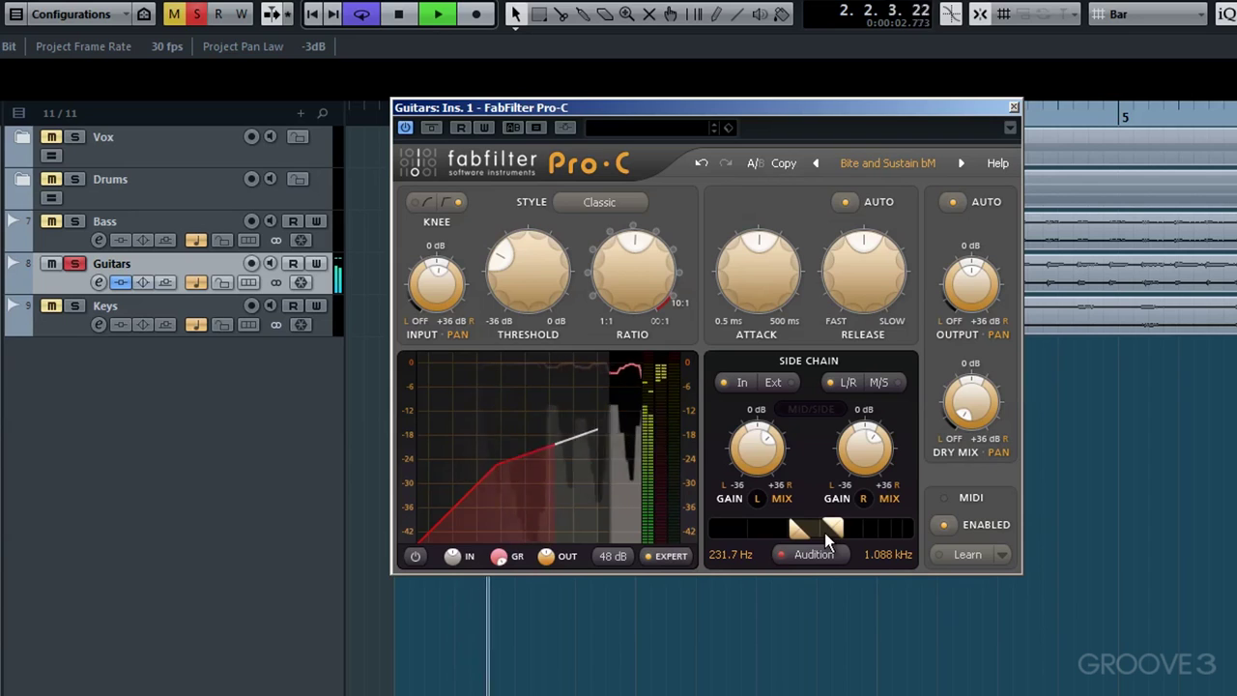
pyautogui.click(810, 556)
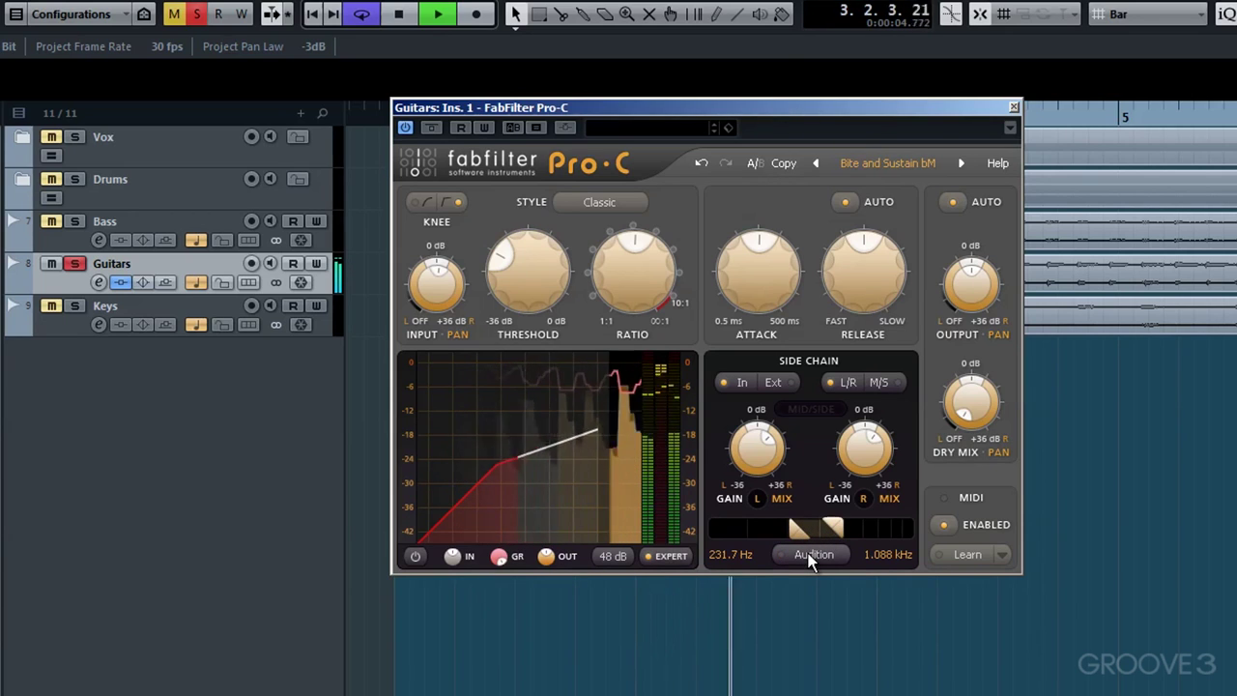
pyautogui.click(809, 551)
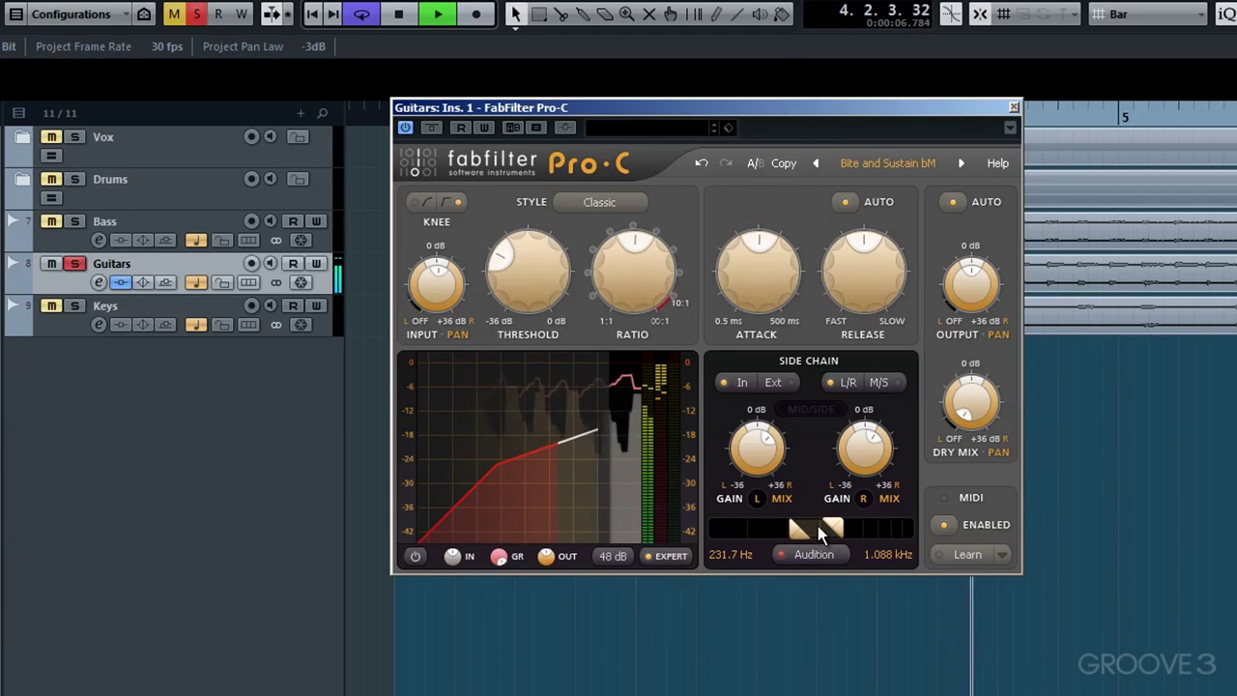
# Set the side-chain band to Off–217.2 Hz, turn Audition off, and unsolo the Guitars track
pyautogui.moveTo(818, 530); pyautogui.dragTo(713, 552)
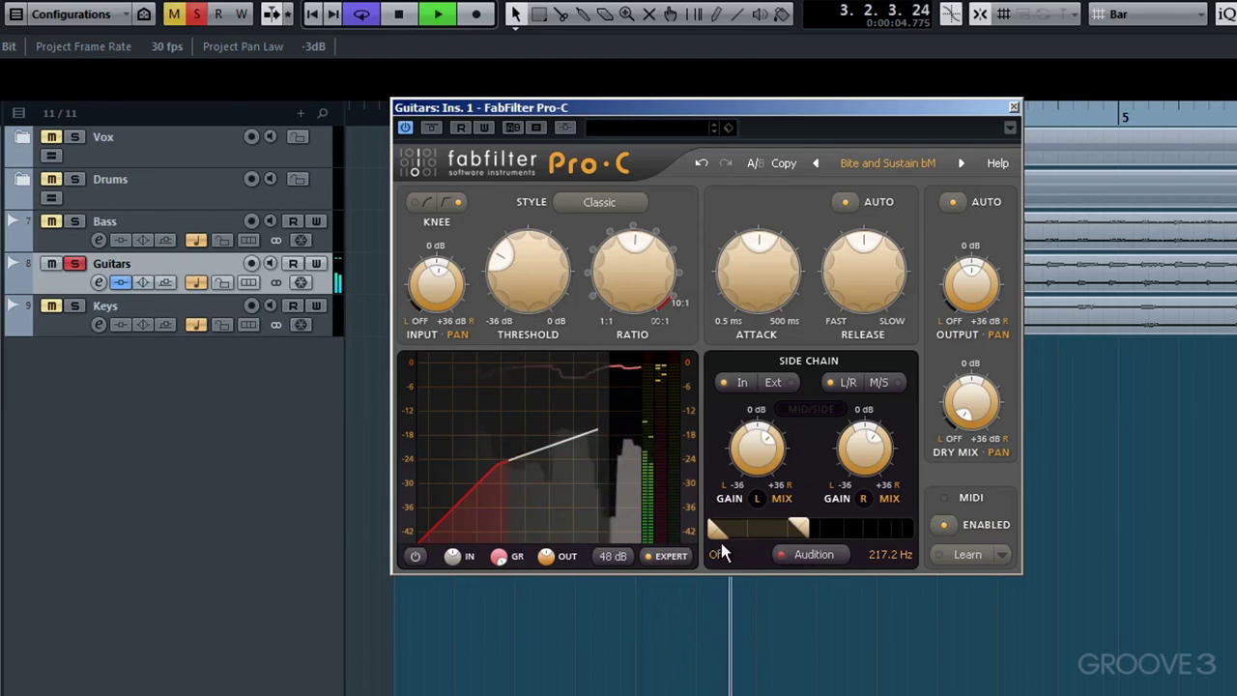
pyautogui.click(808, 554)
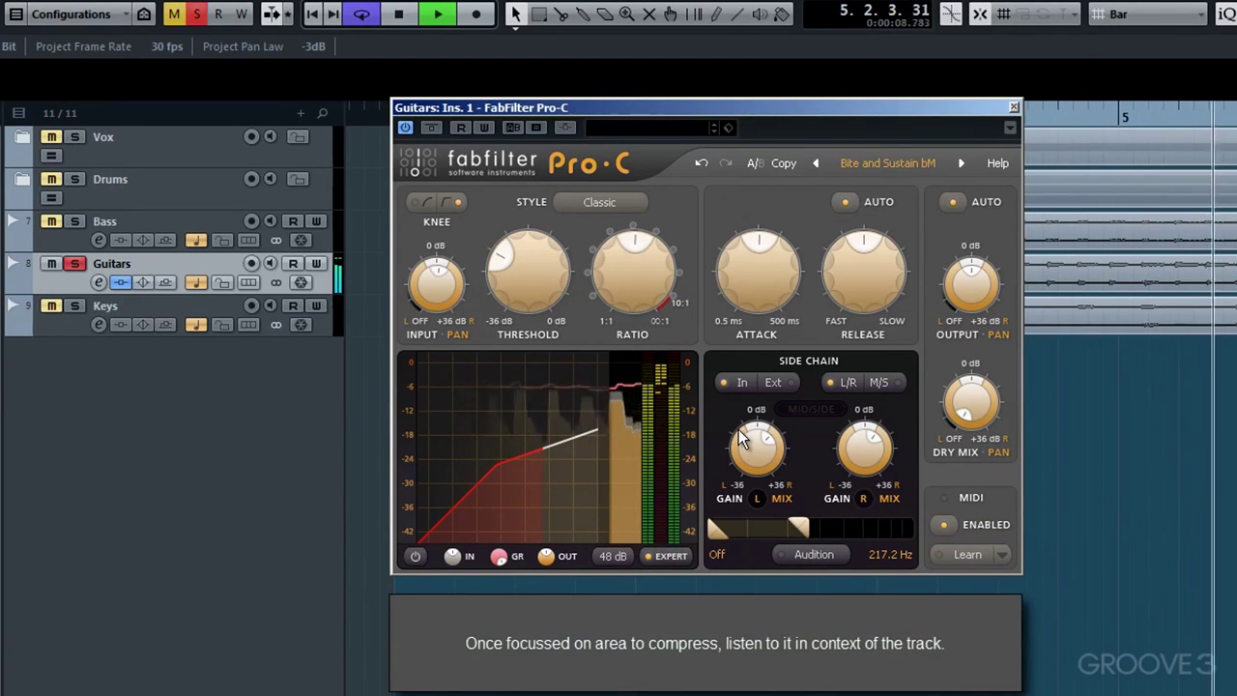
pyautogui.click(74, 264)
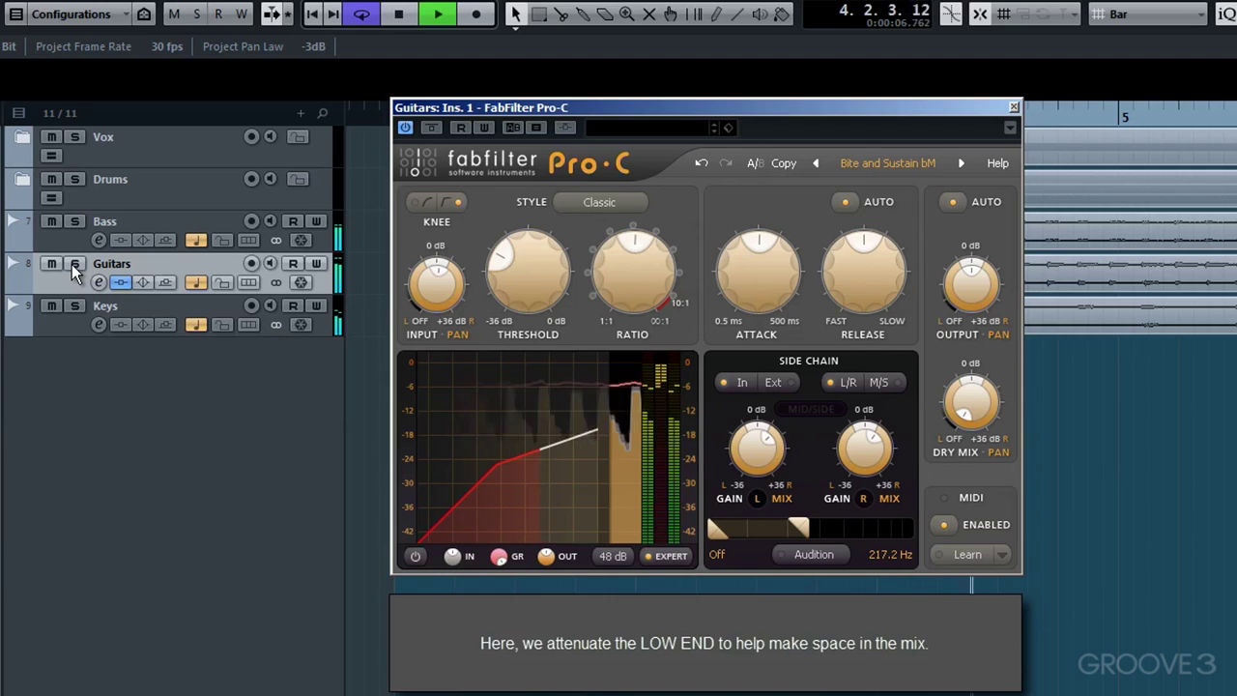
# Stop playback at the start, re-solo Guitars, and set the side-chain upper limit to Off
pyautogui.click(403, 14)
pyautogui.click(403, 14)
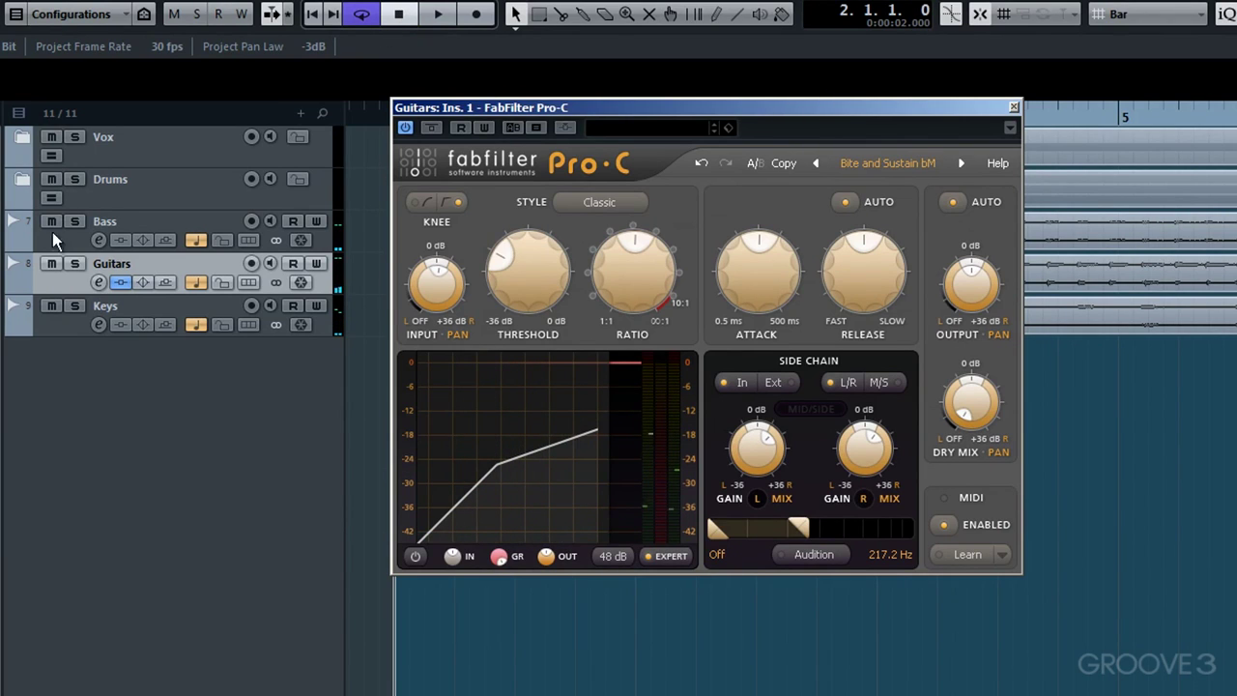
pyautogui.click(75, 264)
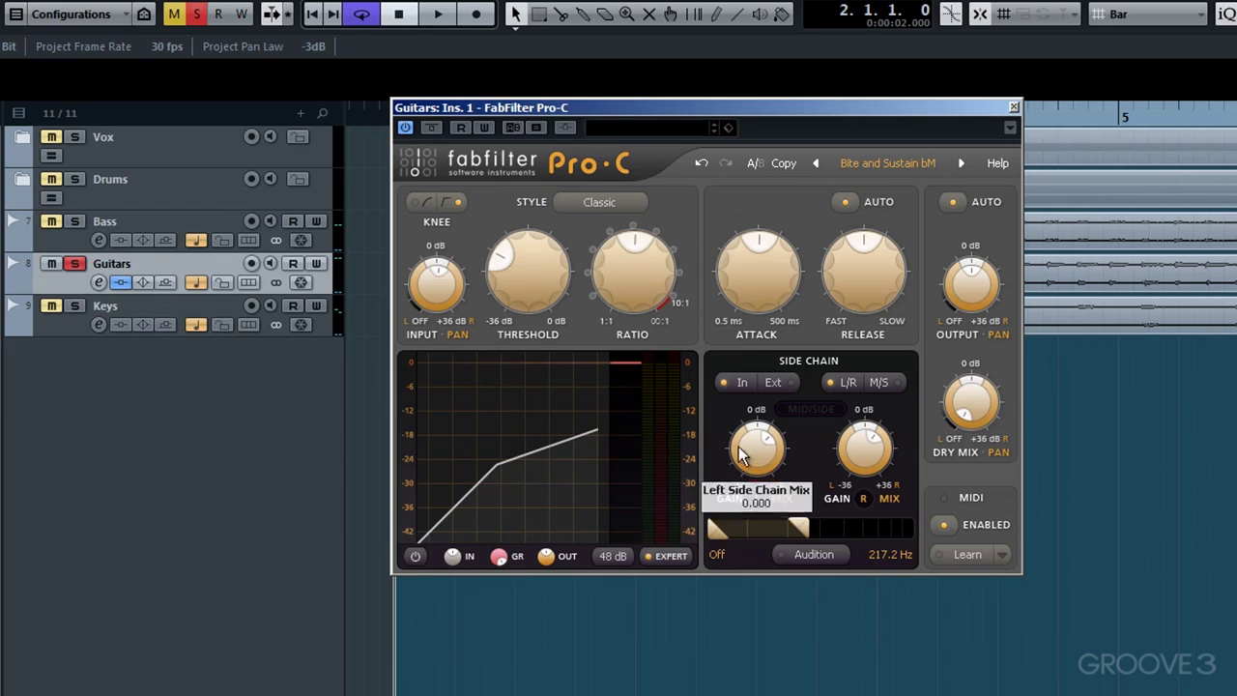
pyautogui.moveTo(804, 519); pyautogui.dragTo(917, 541)
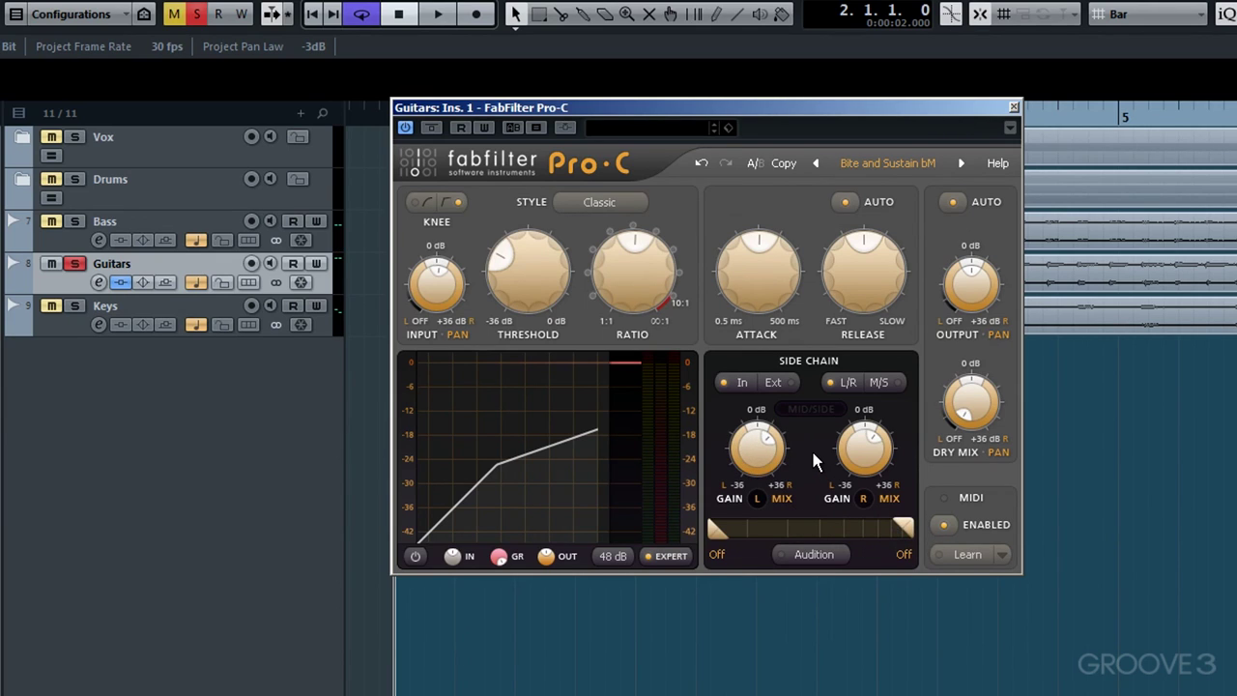